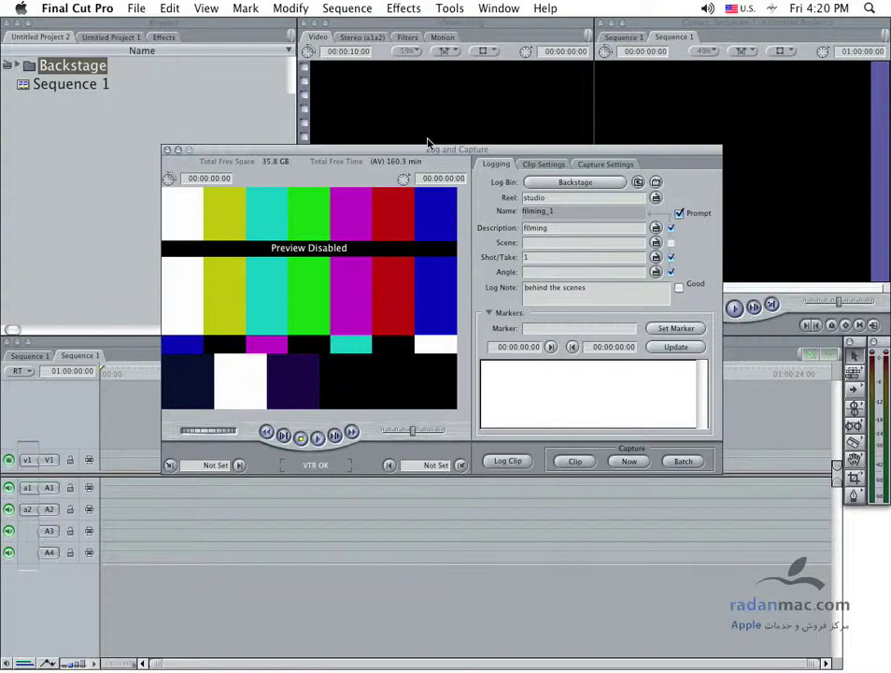
# Review the Capture Settings and Clip Settings tabs, then return to the Logging tab
pyautogui.moveTo(426, 149); pyautogui.dragTo(426, 204)
pyautogui.click(572, 219)
pyautogui.click(544, 219)
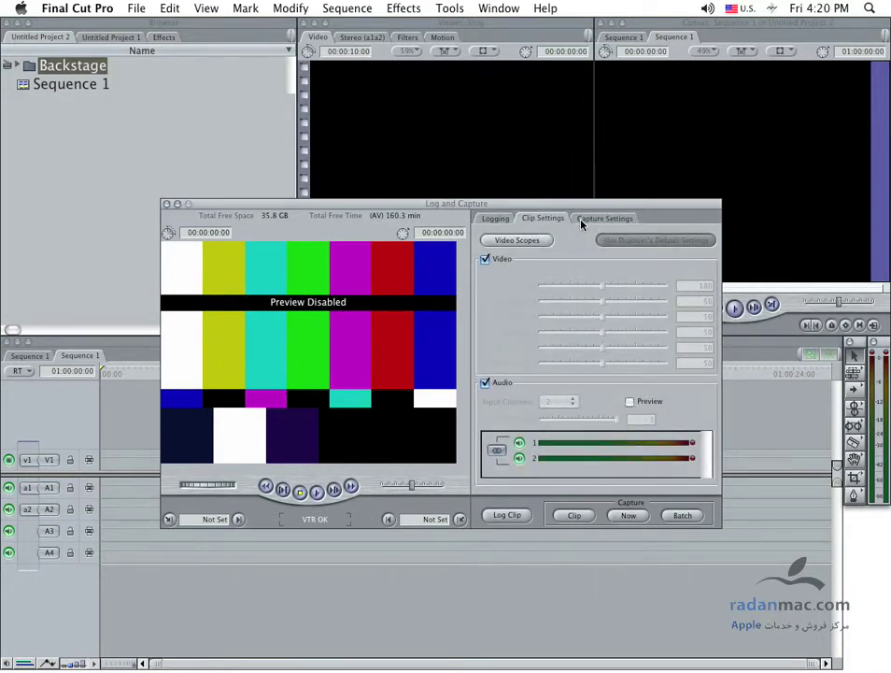
pyautogui.click(495, 219)
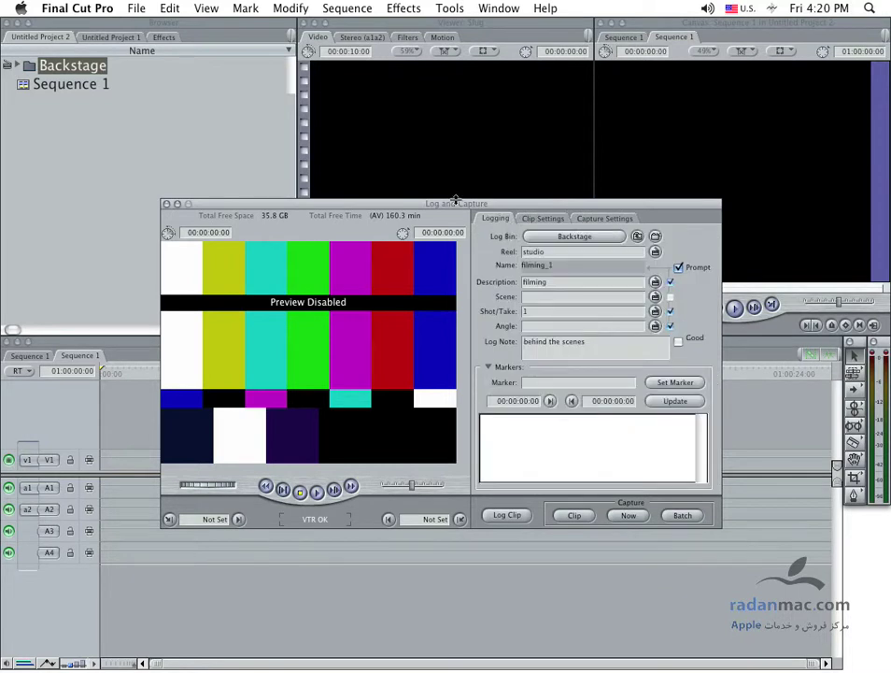
# Collapse the Markers section of the logging fields
pyautogui.moveTo(456, 204); pyautogui.dragTo(456, 177)
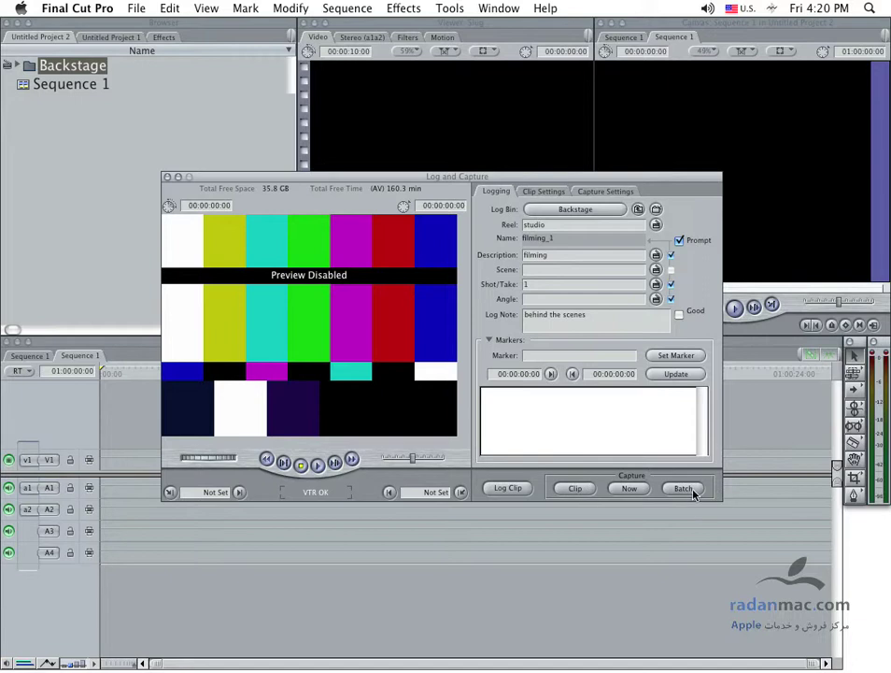
pyautogui.click(488, 340)
pyautogui.click(487, 339)
pyautogui.click(489, 342)
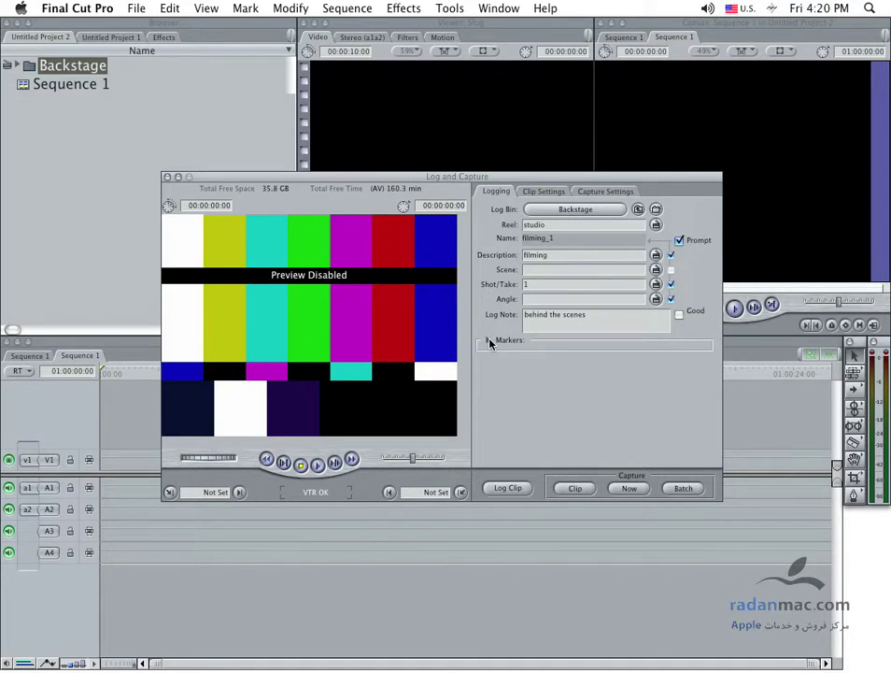
pyautogui.moveTo(313, 182); pyautogui.dragTo(322, 201)
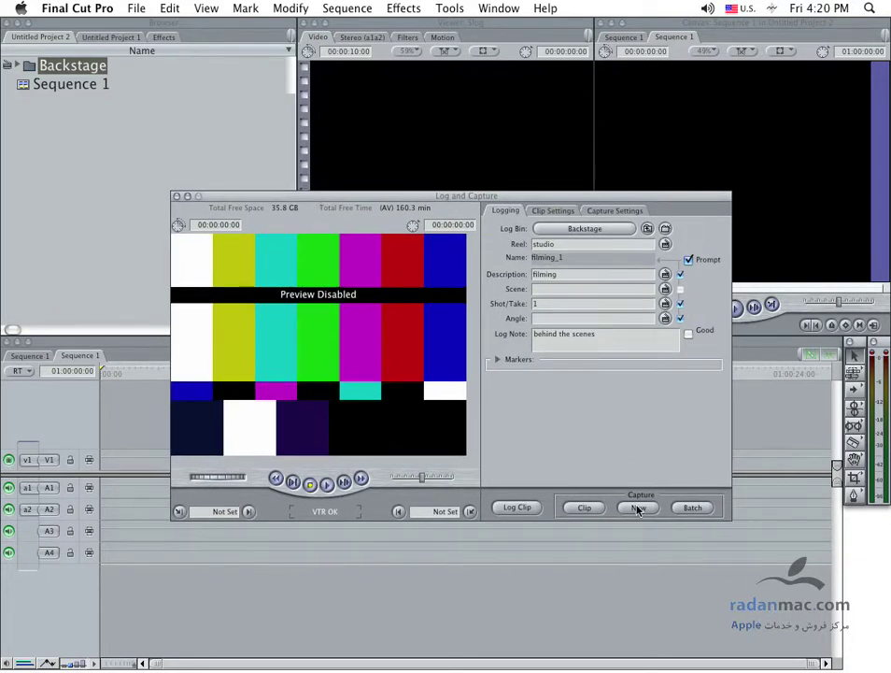
# Play the tape and mark the In point at 00:00:04:23
pyautogui.click(326, 484)
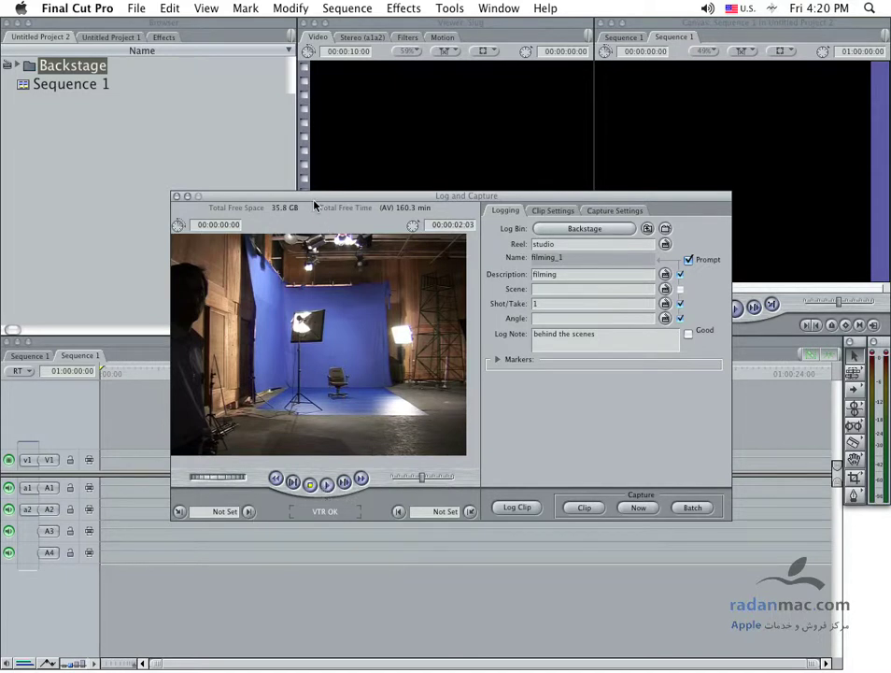
pyautogui.moveTo(311, 197); pyautogui.dragTo(316, 200)
pyautogui.click(254, 514)
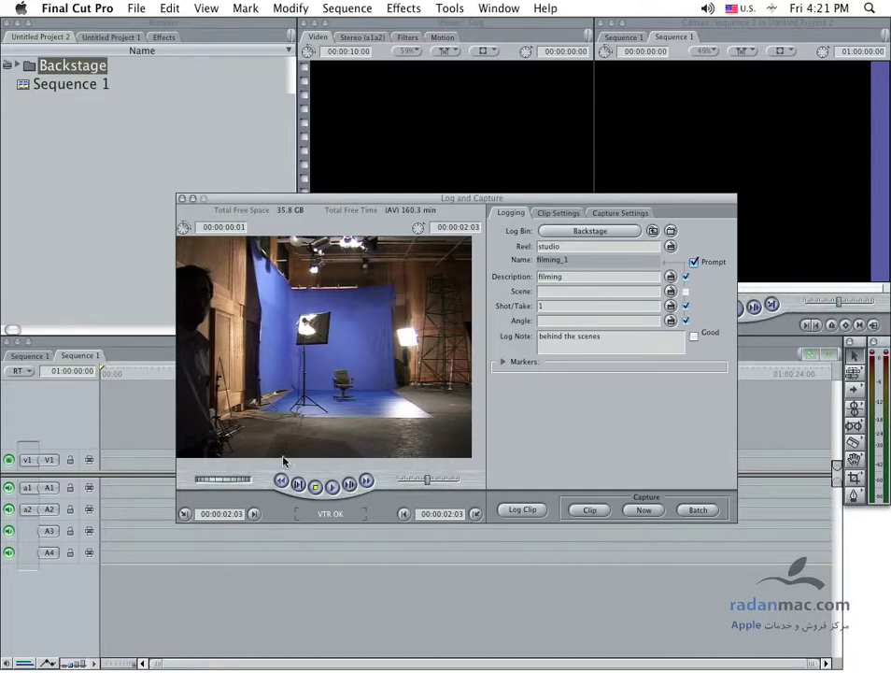
pyautogui.click(331, 486)
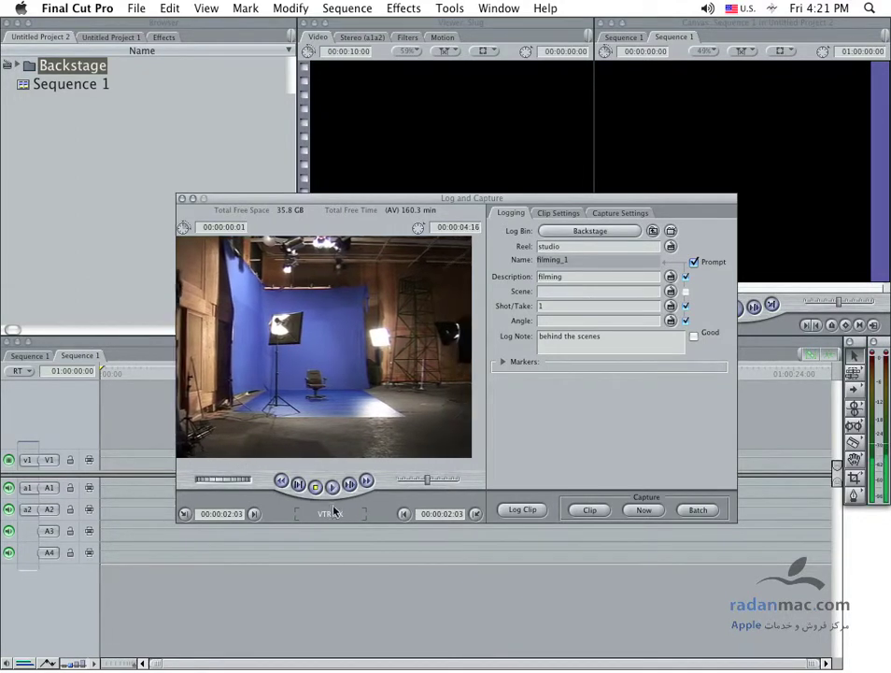
pyautogui.press('space')
pyautogui.press('i')
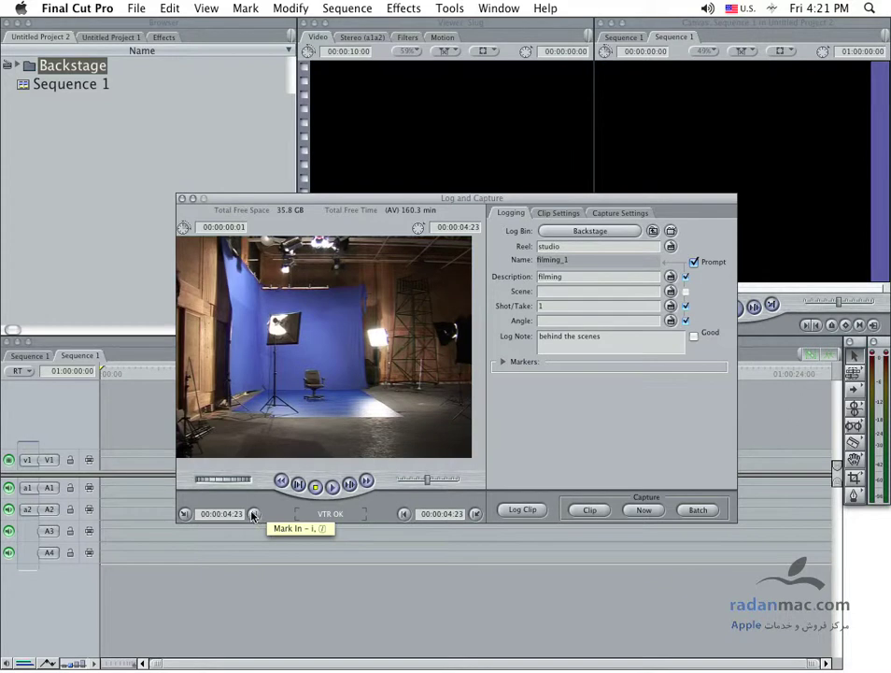
# Play on and mark the Out point at 00:00:13:12, a duration of 00:00:08:15
pyautogui.click(332, 487)
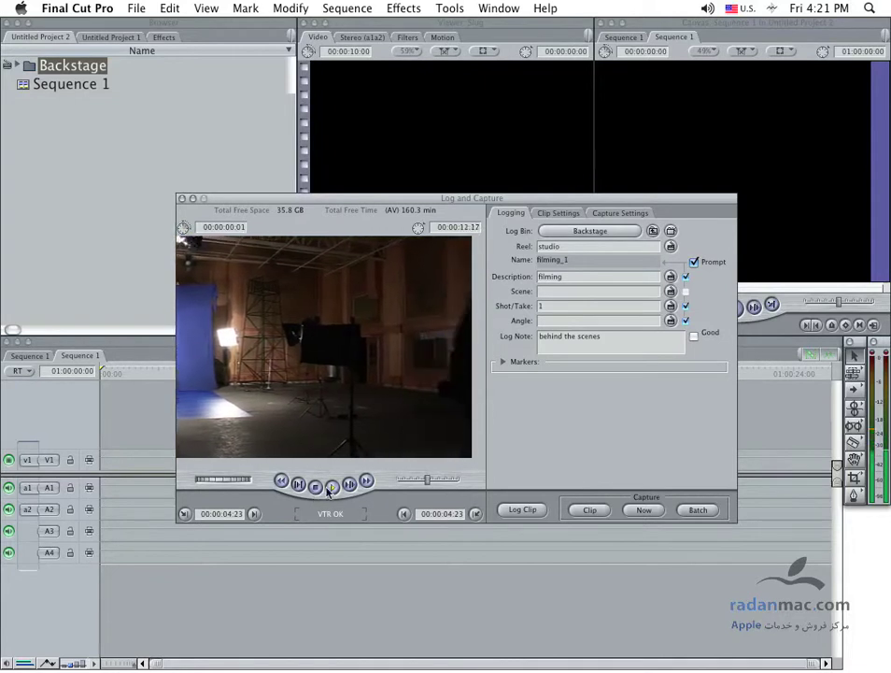
pyautogui.click(315, 488)
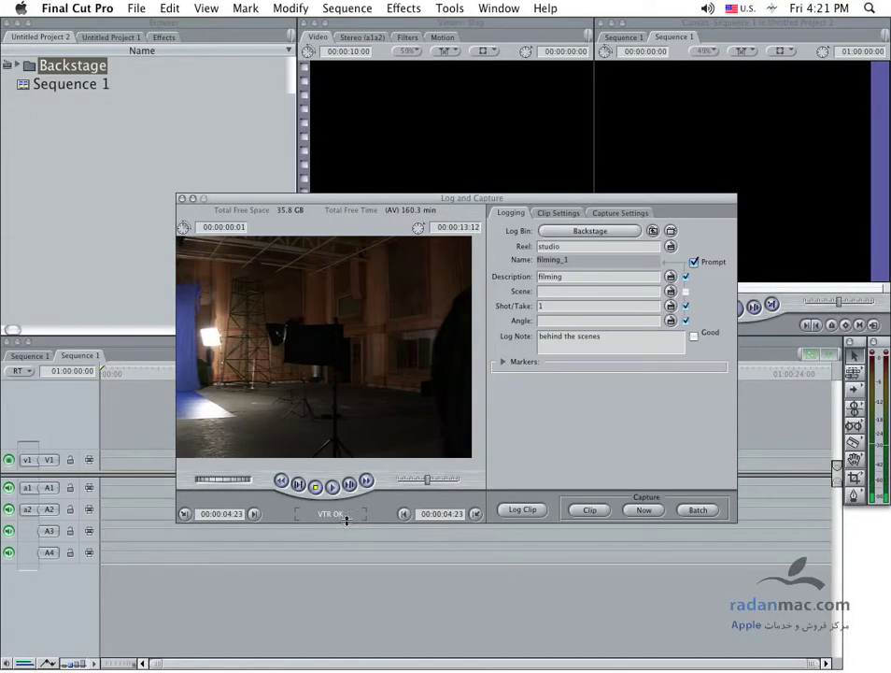
pyautogui.click(404, 515)
# Capture the marked section as filming_1, keeping the default name in the Log Clip dialog
pyautogui.click(591, 511)
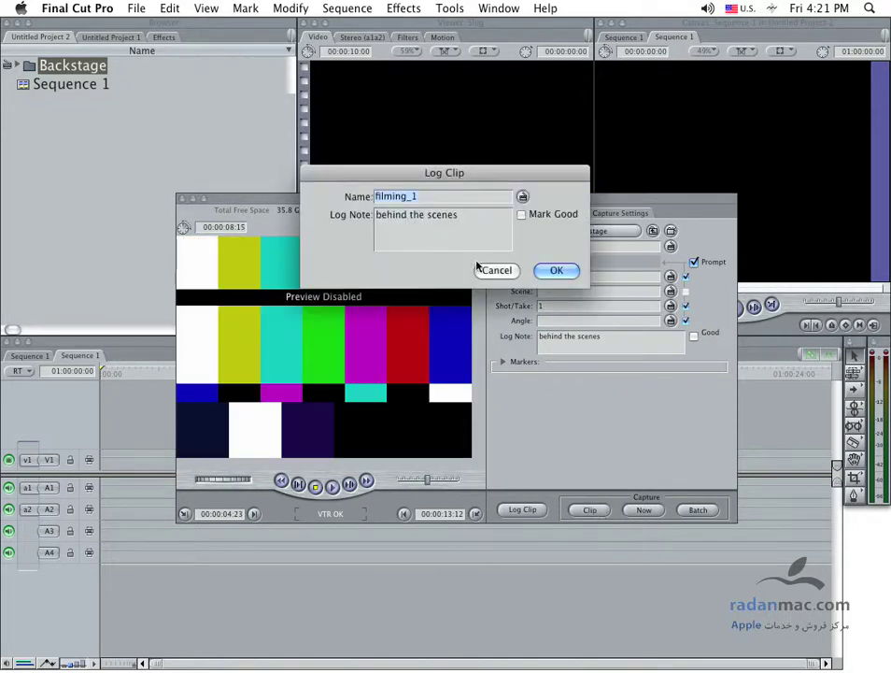
pyautogui.moveTo(444, 175); pyautogui.dragTo(589, 448)
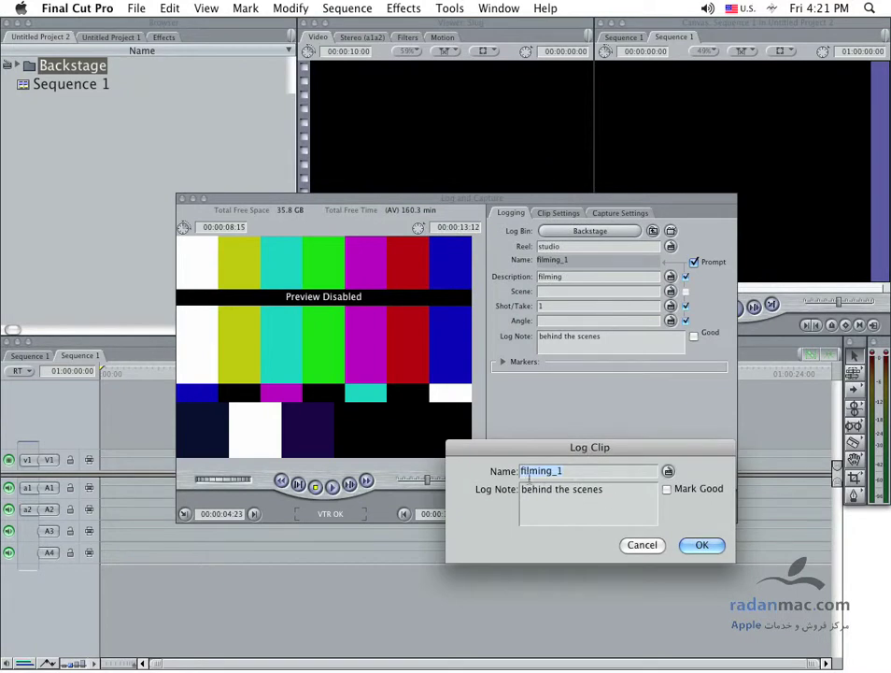
pyautogui.click(691, 545)
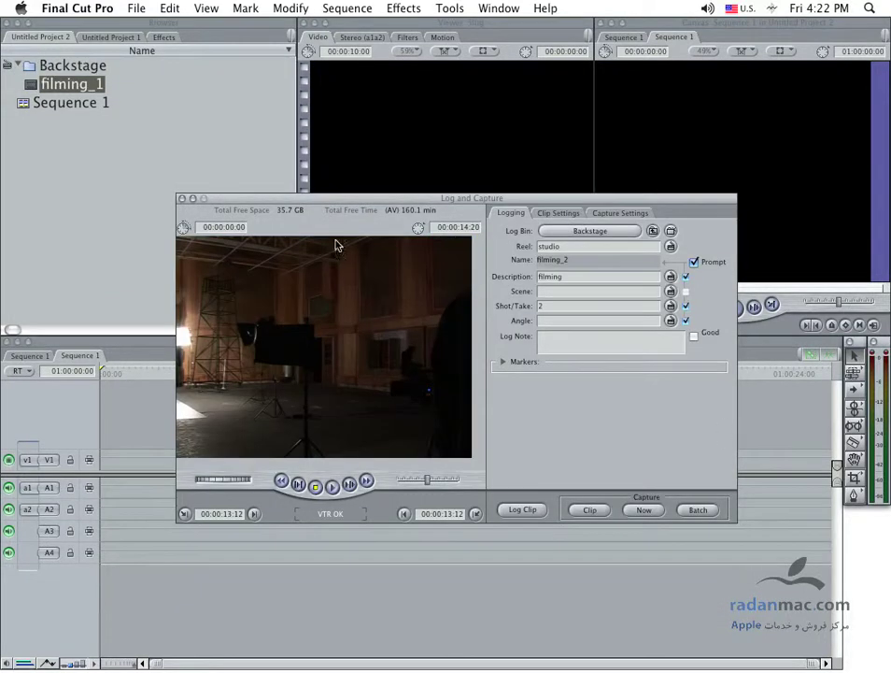
pyautogui.click(19, 68)
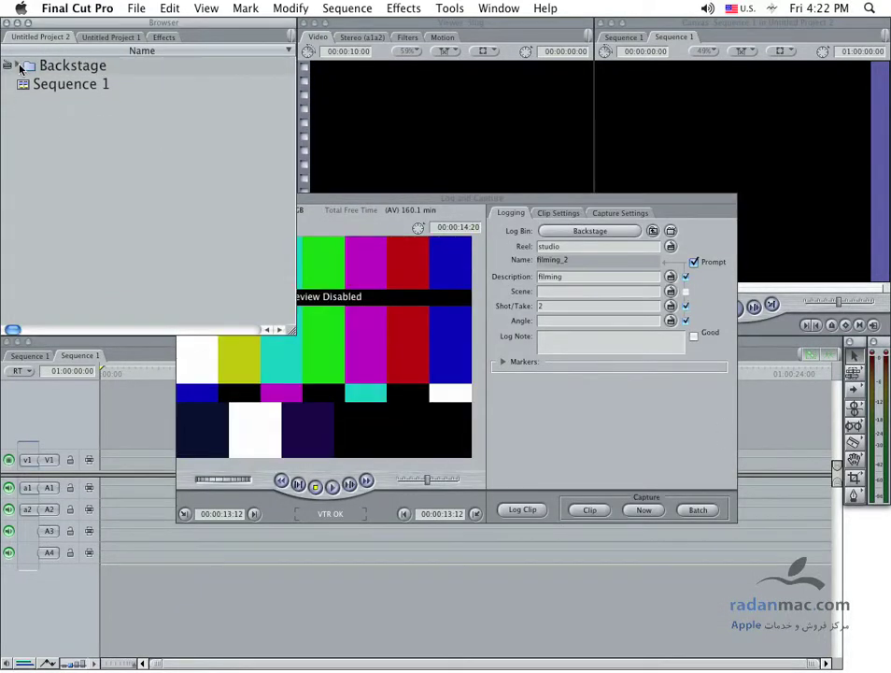
pyautogui.click(19, 68)
pyautogui.click(64, 67)
pyautogui.click(135, 8)
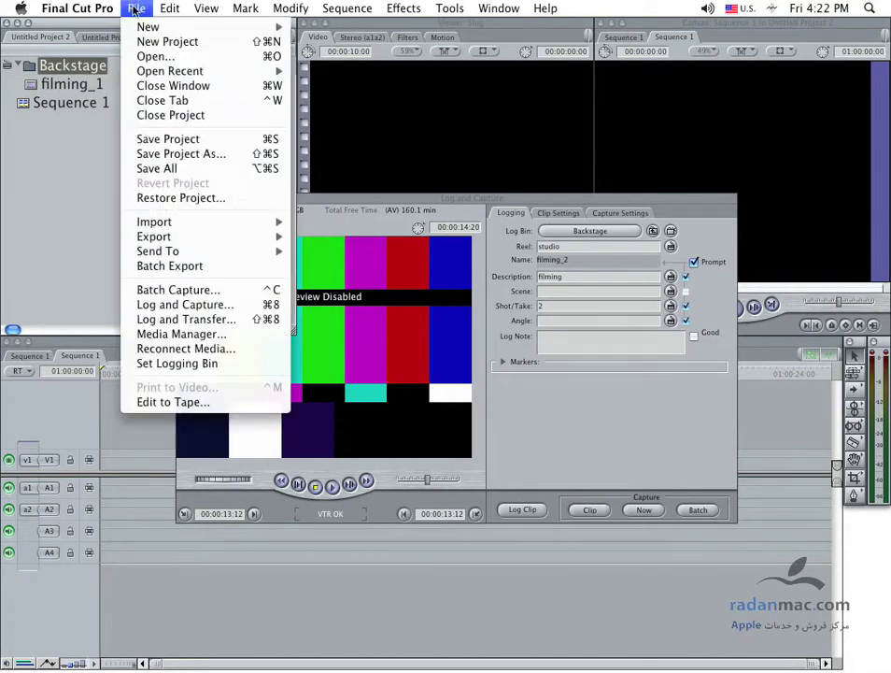
pyautogui.click(68, 143)
pyautogui.click(84, 85)
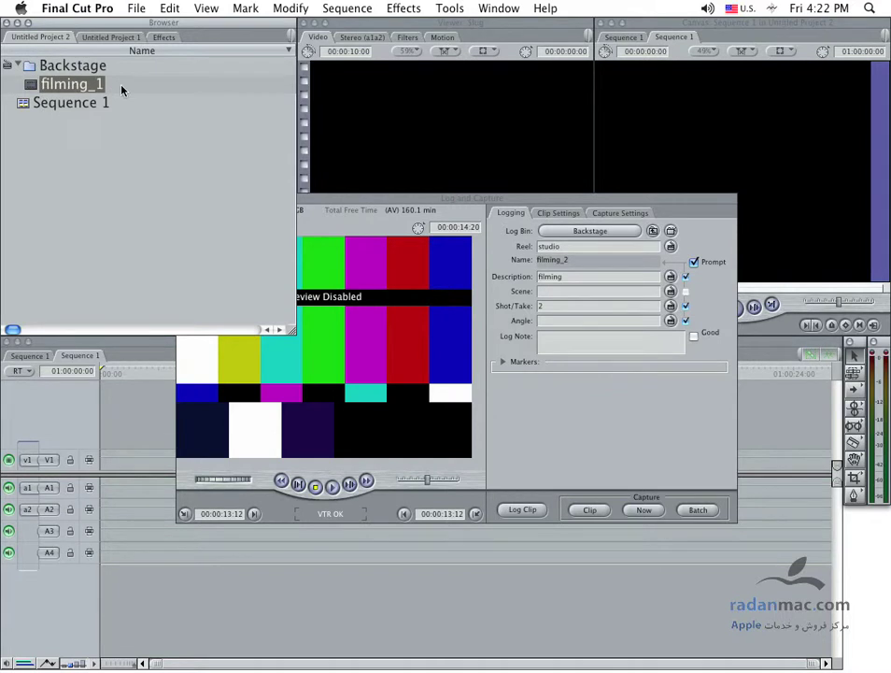
pyautogui.click(331, 203)
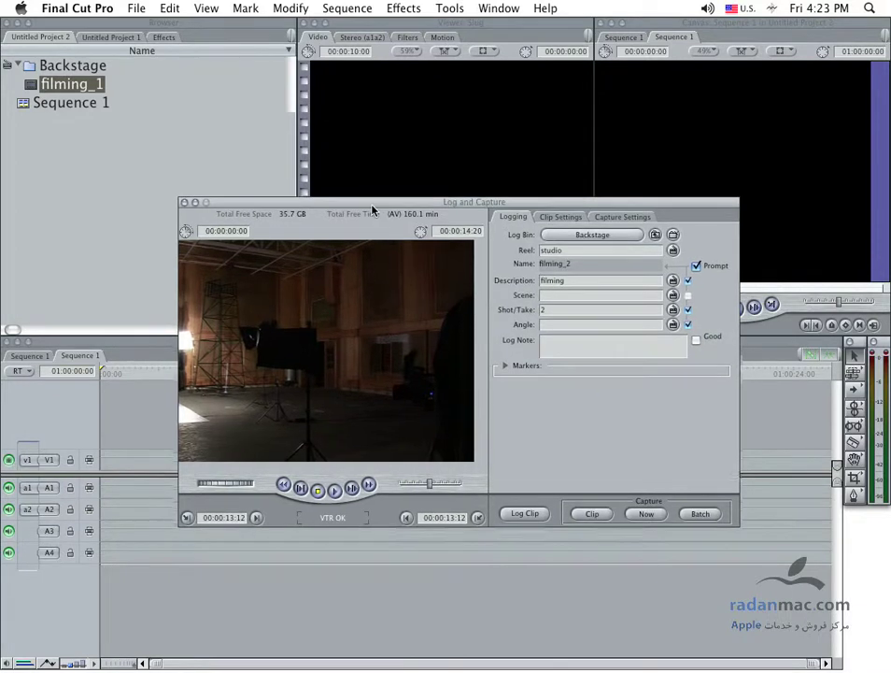
# Play the tape and mark In at 00:00:18:01 and Out at 00:00:26:23
pyautogui.moveTo(370, 205); pyautogui.dragTo(373, 240)
pyautogui.click(340, 523)
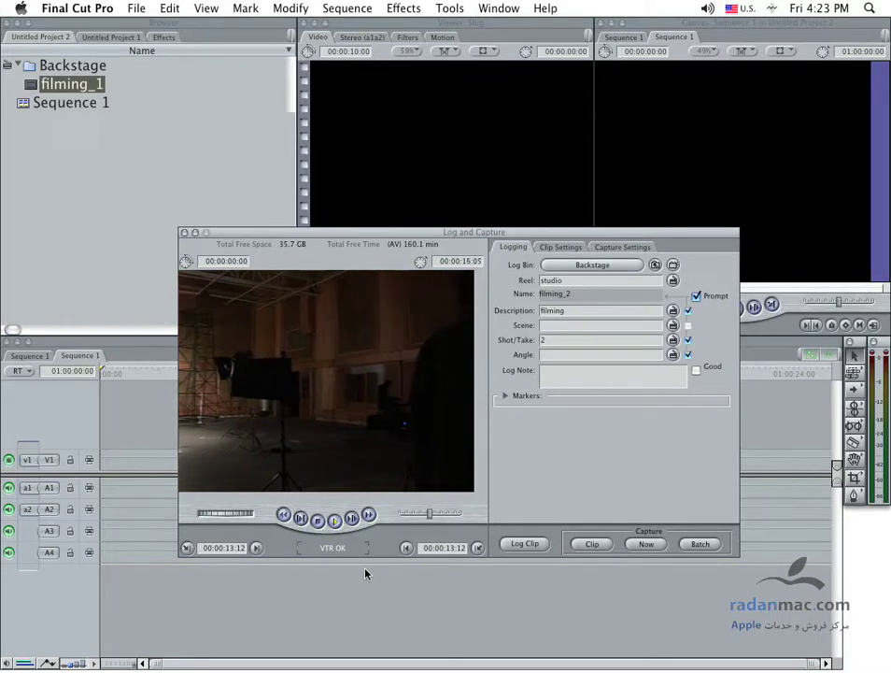
pyautogui.press('space')
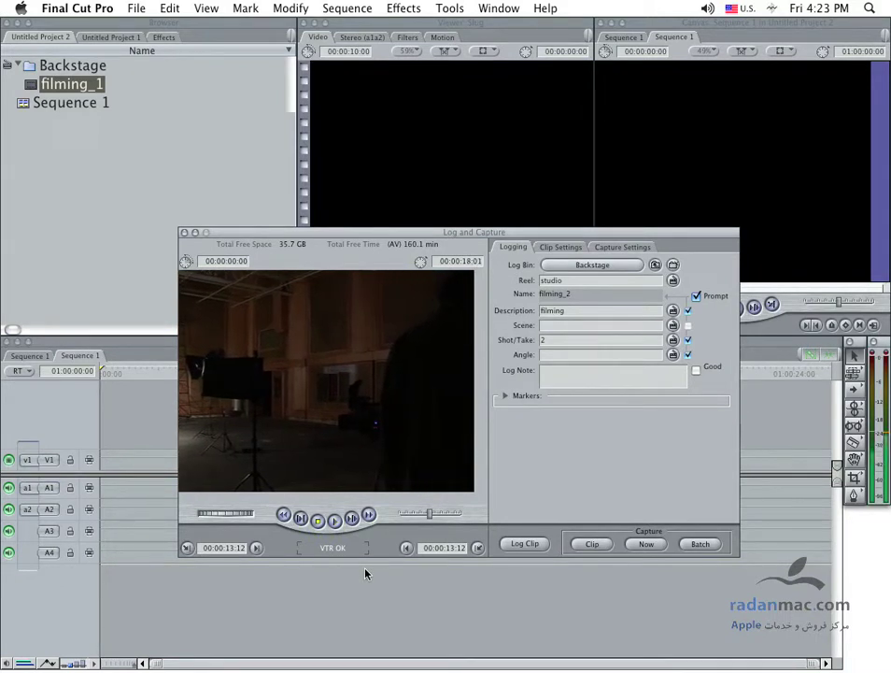
pyautogui.press('space')
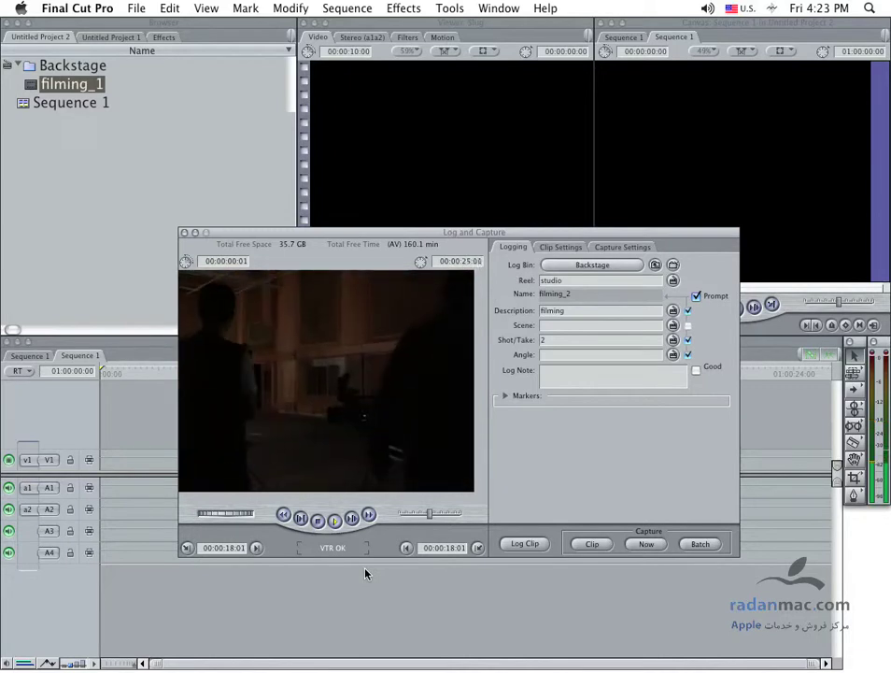
pyautogui.press('o')
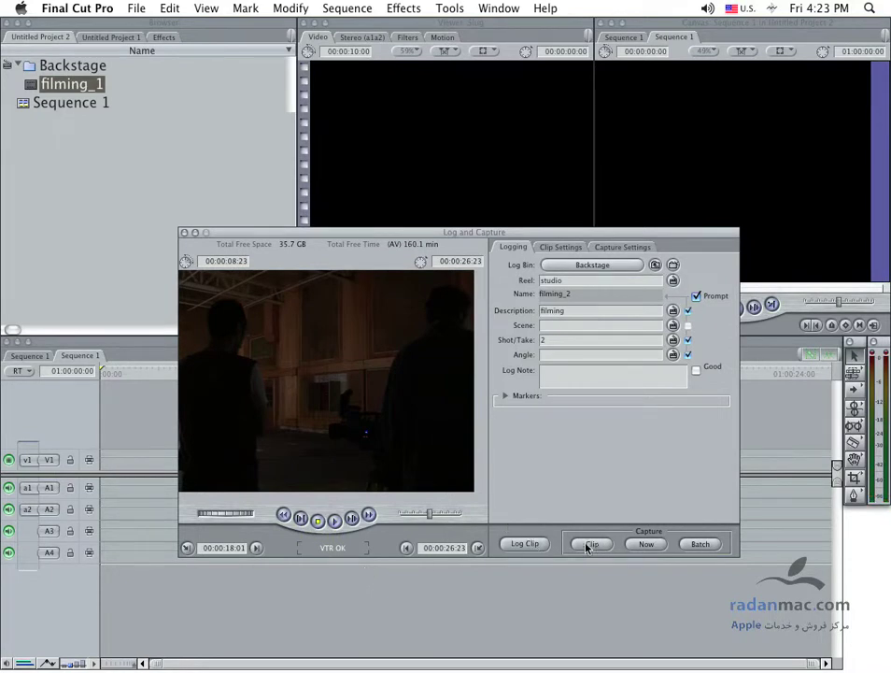
# Log the section as filming_2 with the log note 'director crossing frame'
pyautogui.click(523, 546)
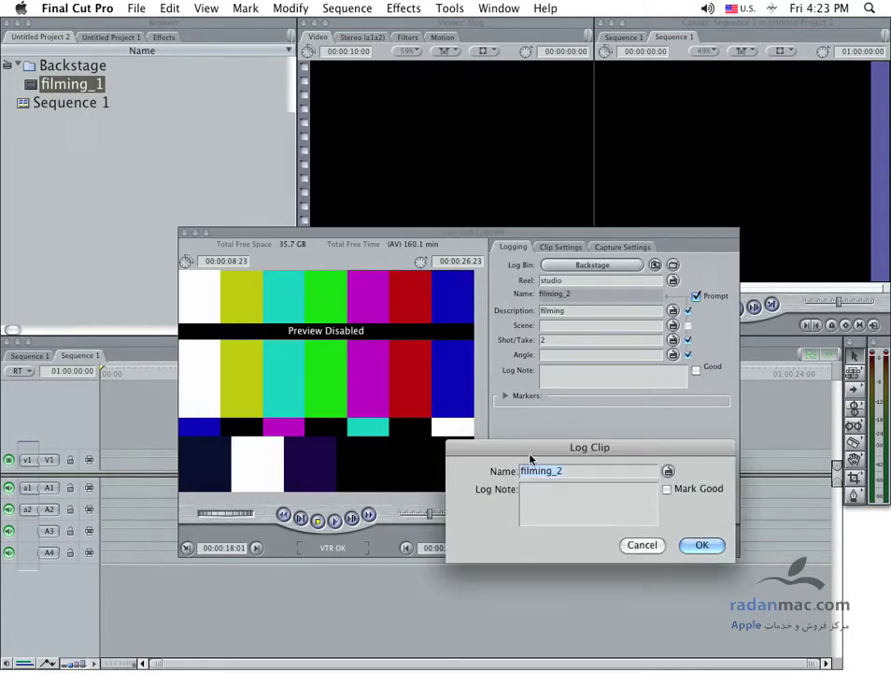
pyautogui.moveTo(536, 465); pyautogui.dragTo(550, 484)
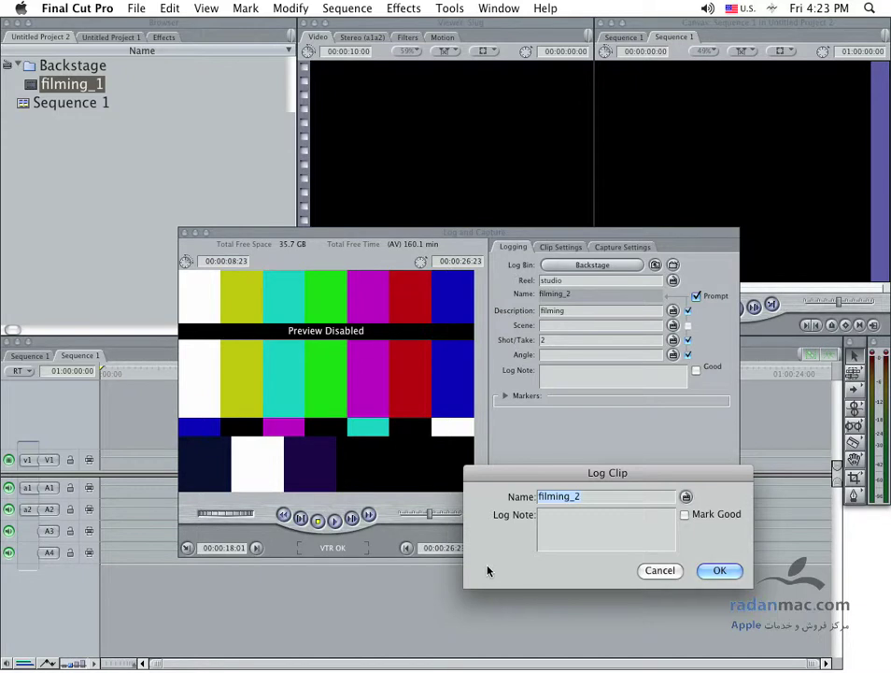
pyautogui.press('Tab')
pyautogui.write('direc')
pyautogui.write('tort')
pyautogui.press('BackSpace')
pyautogui.press('BackSpace')
pyautogui.write('droosng frame')
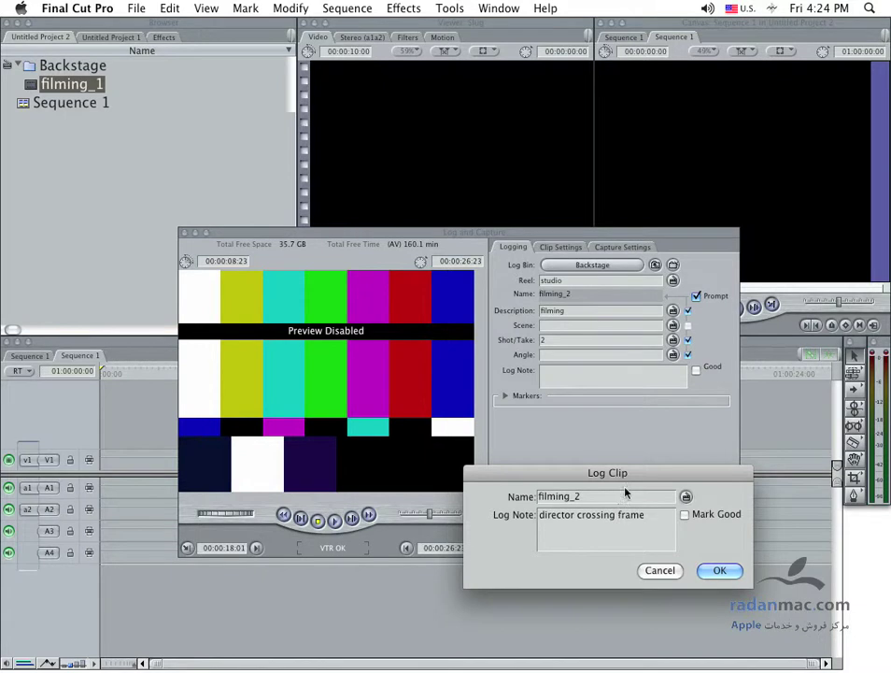
pyautogui.moveTo(626, 481); pyautogui.dragTo(596, 470)
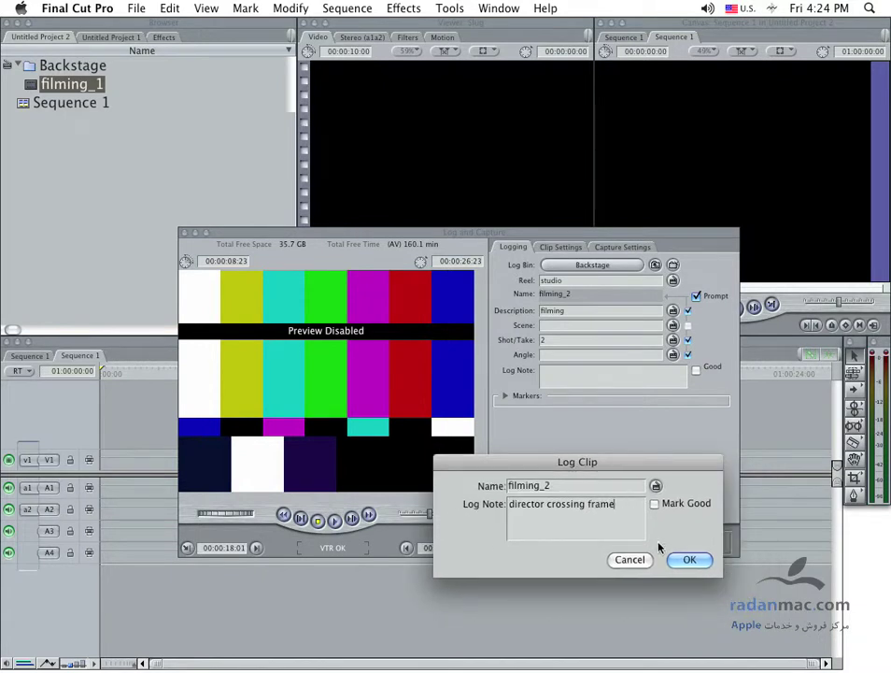
pyautogui.click(689, 560)
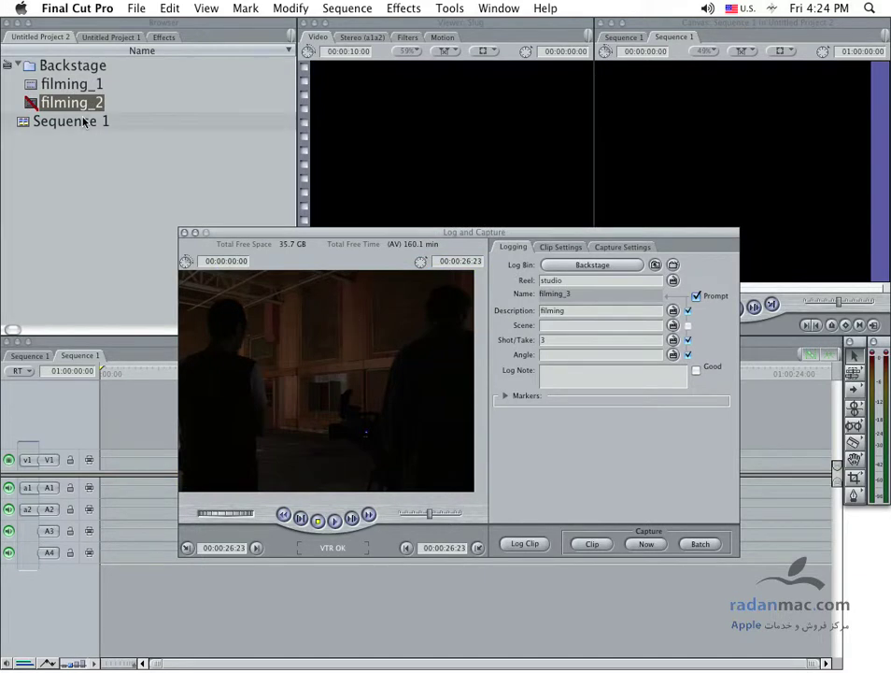
# Shuttle the tape with J/K/L and mark In 00:00:56:24, Out 00:01:01:10 around the blue-screen shot
pyautogui.moveTo(263, 238); pyautogui.dragTo(293, 238)
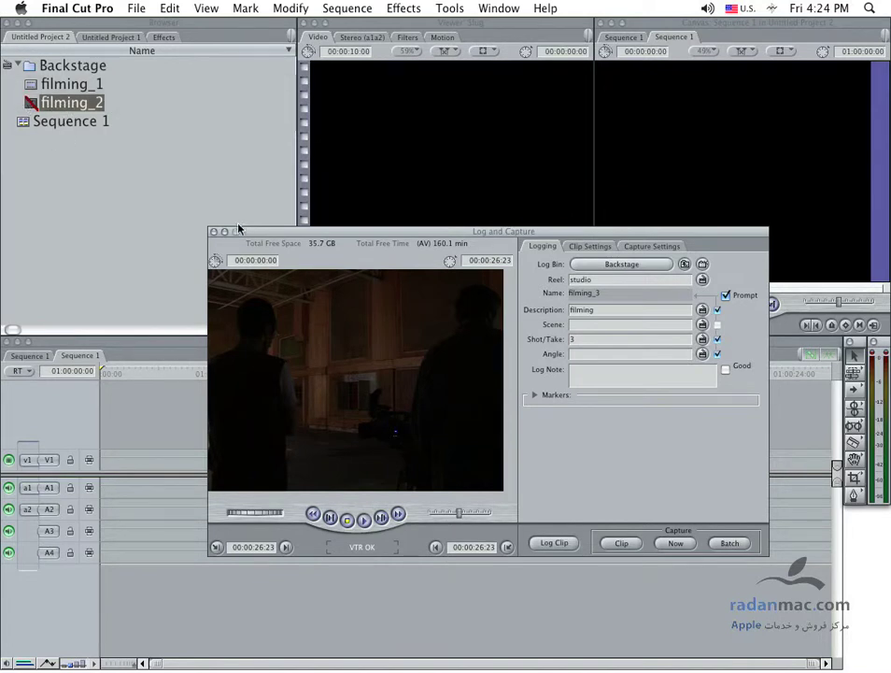
pyautogui.moveTo(277, 231); pyautogui.dragTo(228, 218)
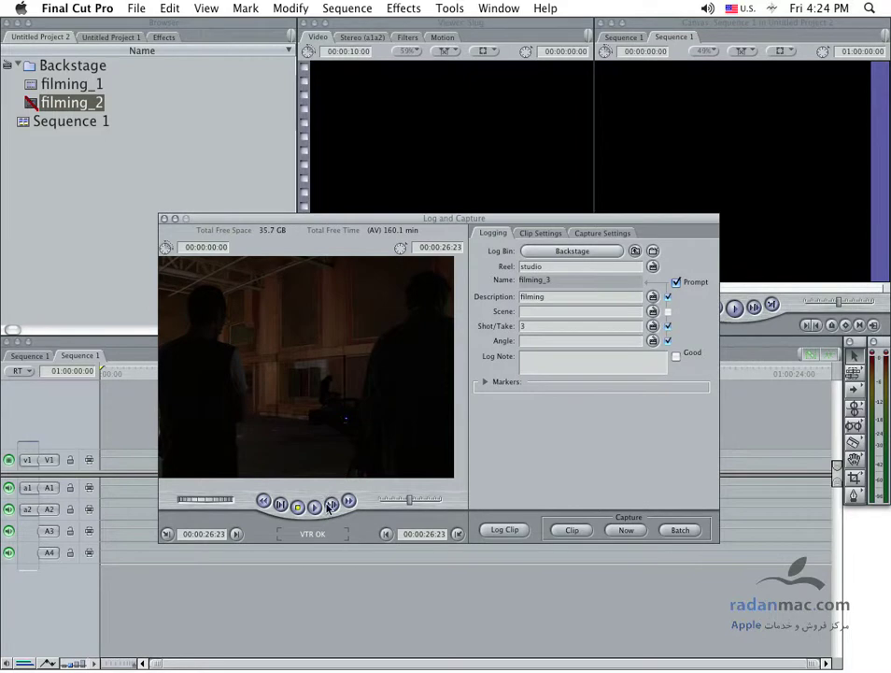
pyautogui.press('space')
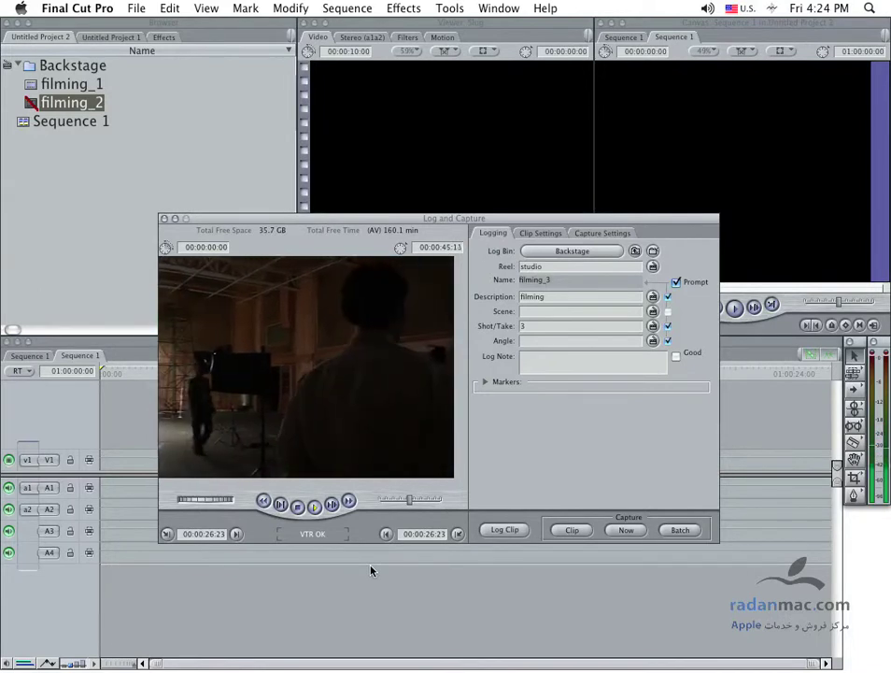
pyautogui.press('i')
pyautogui.press('o')
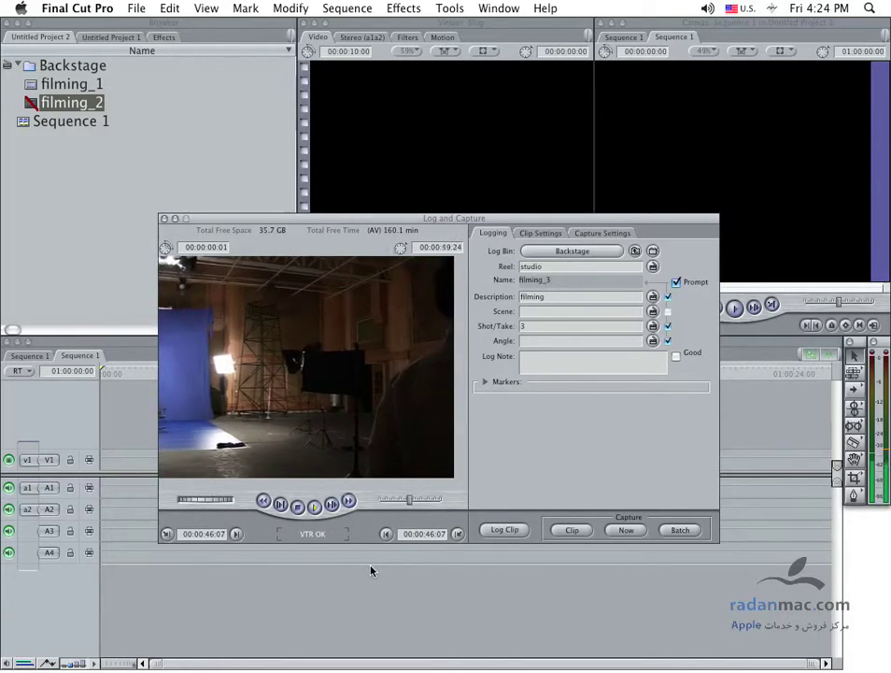
pyautogui.press('j')
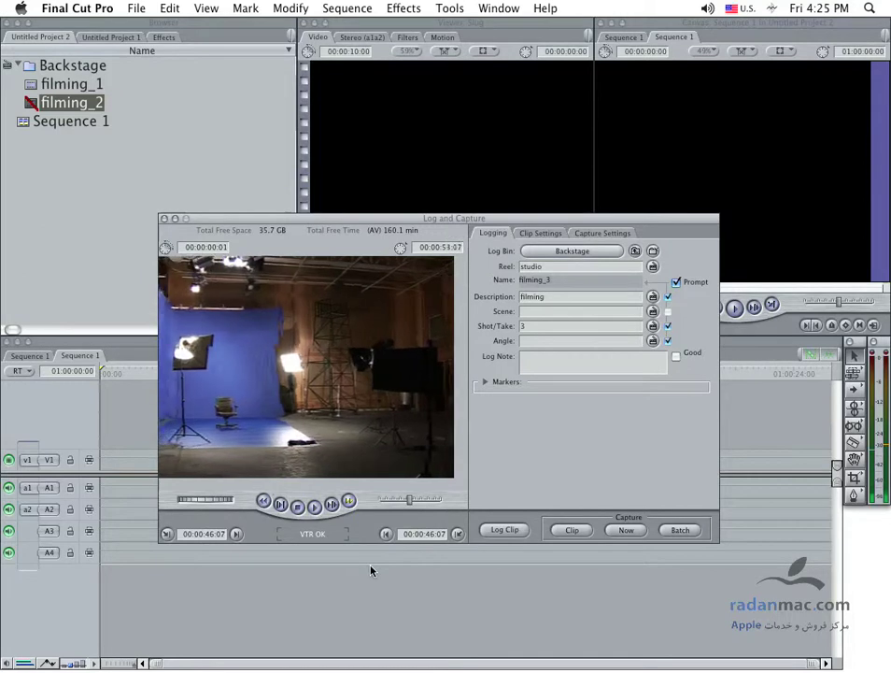
pyautogui.press('l')
pyautogui.press('k')
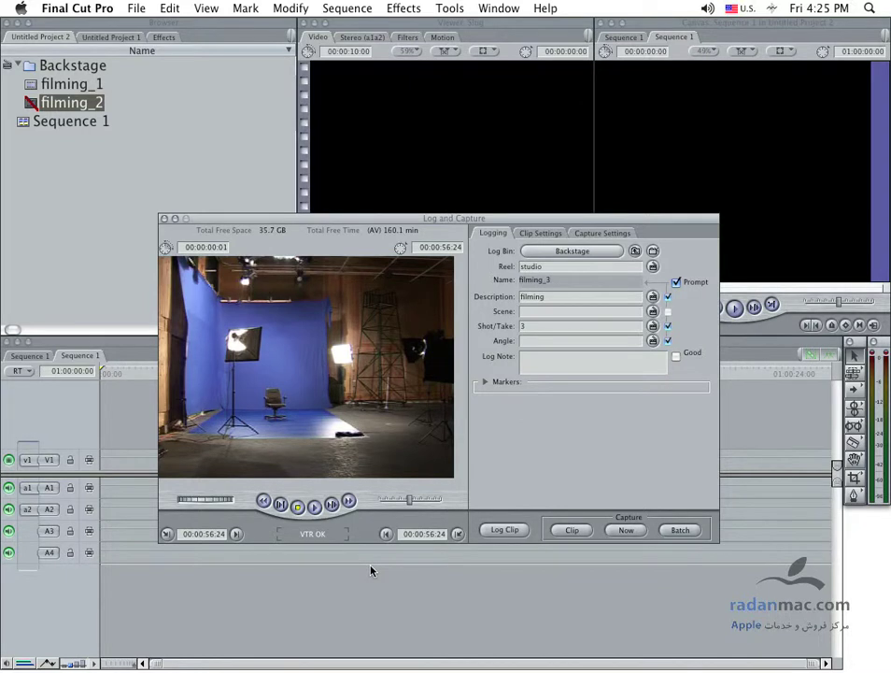
pyautogui.press('l')
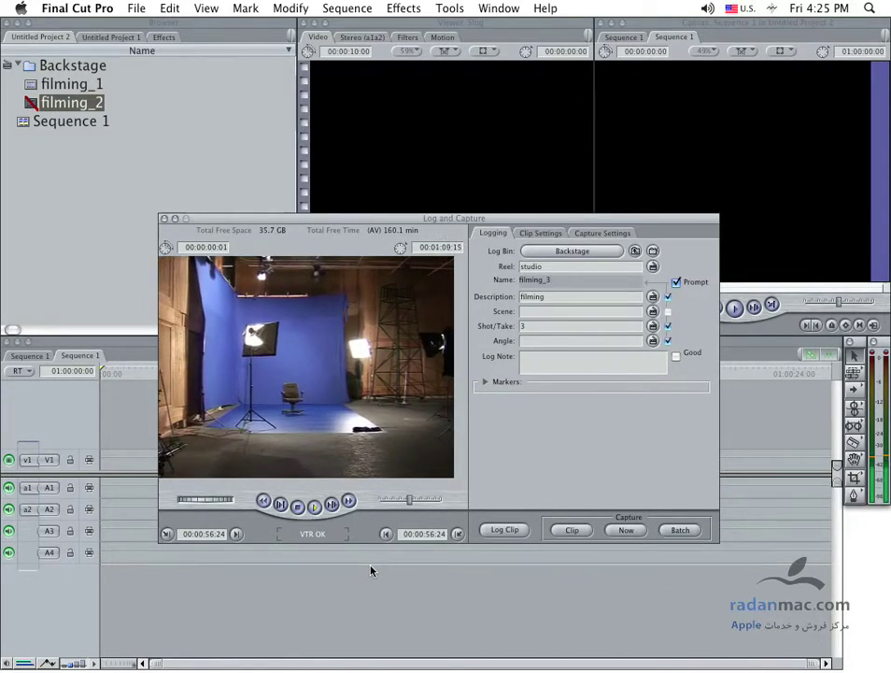
pyautogui.press('k')
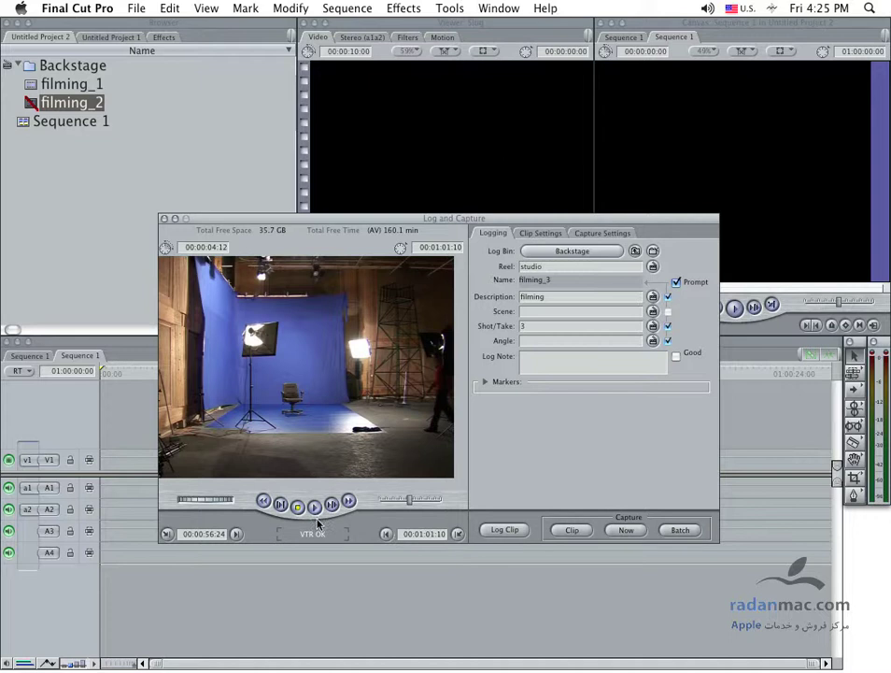
# Log the studio shot as filming_3 with the note 'blue screen', then resume tape playback
pyautogui.click(505, 529)
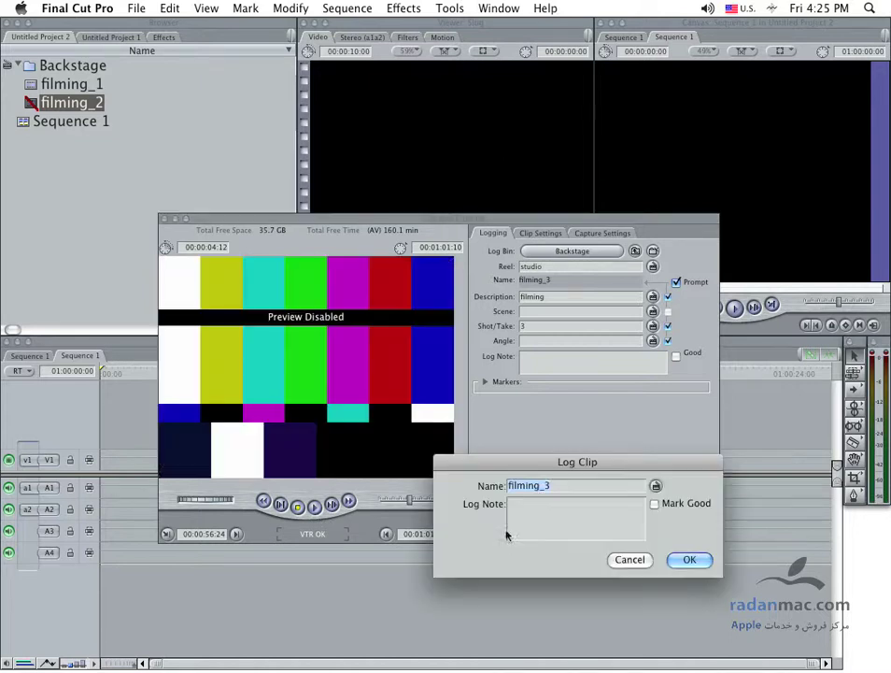
pyautogui.moveTo(551, 473); pyautogui.dragTo(554, 517)
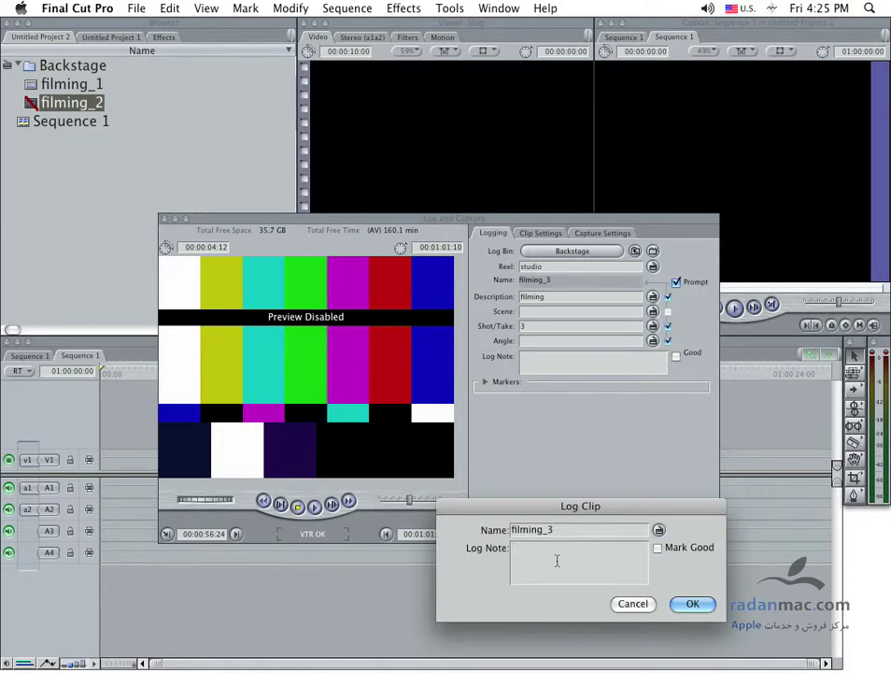
pyautogui.write('blue screen')
pyautogui.press('Return')
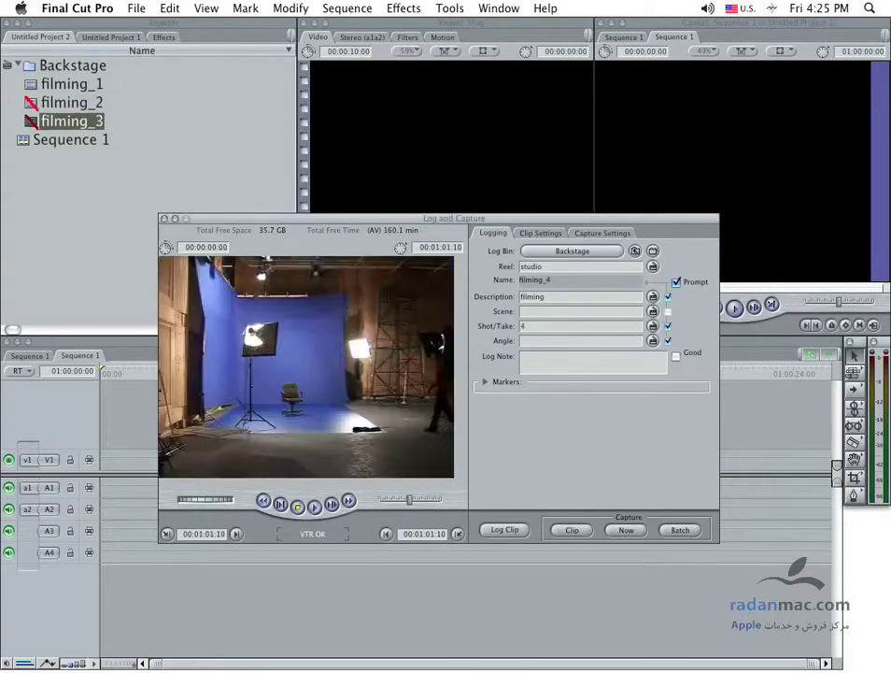
pyautogui.click(314, 505)
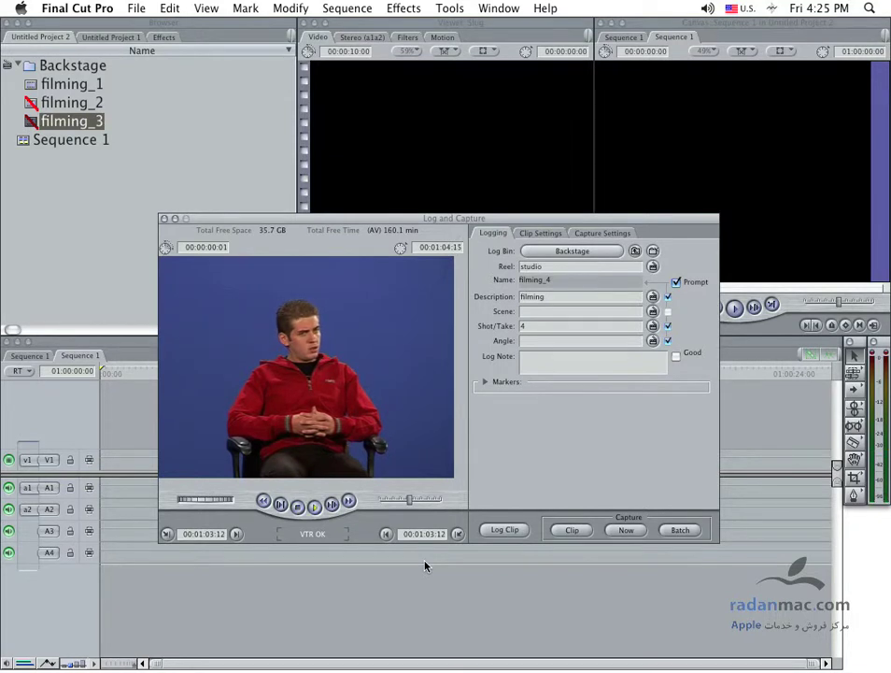
# Set the Out point and log the seated-man shot as filming_4 with the note 'boy looks'
pyautogui.press('o')
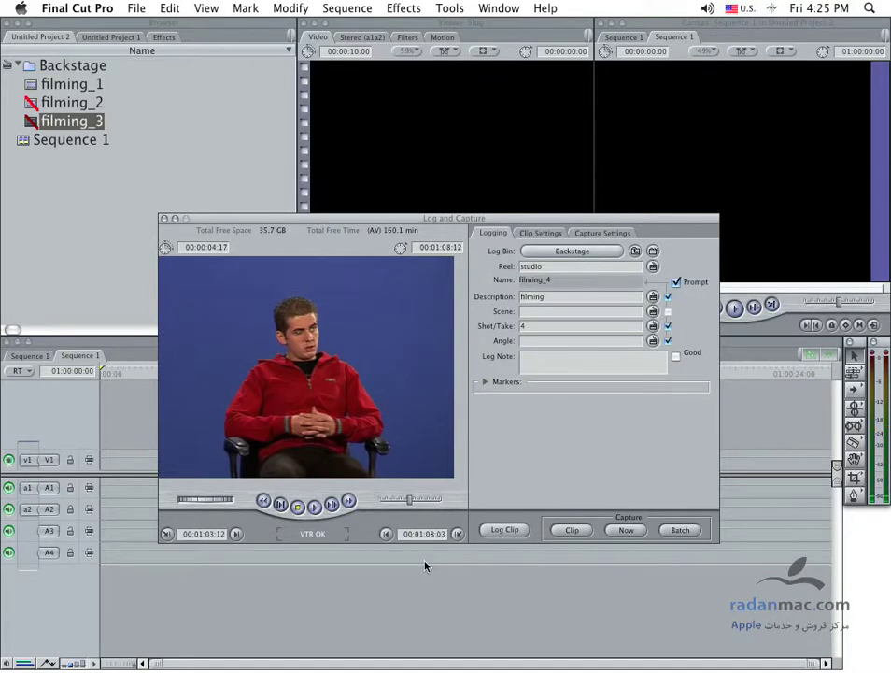
pyautogui.click(505, 529)
pyautogui.write('boy lokk')
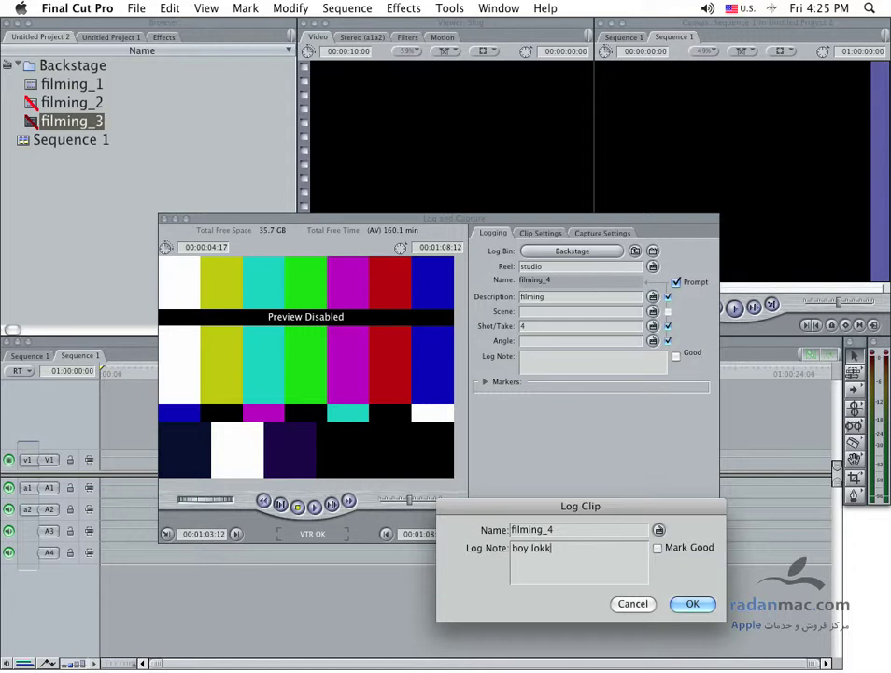
pyautogui.press('BackSpace')
pyautogui.write('oks')
pyautogui.press('Return')
pyautogui.press('Return')
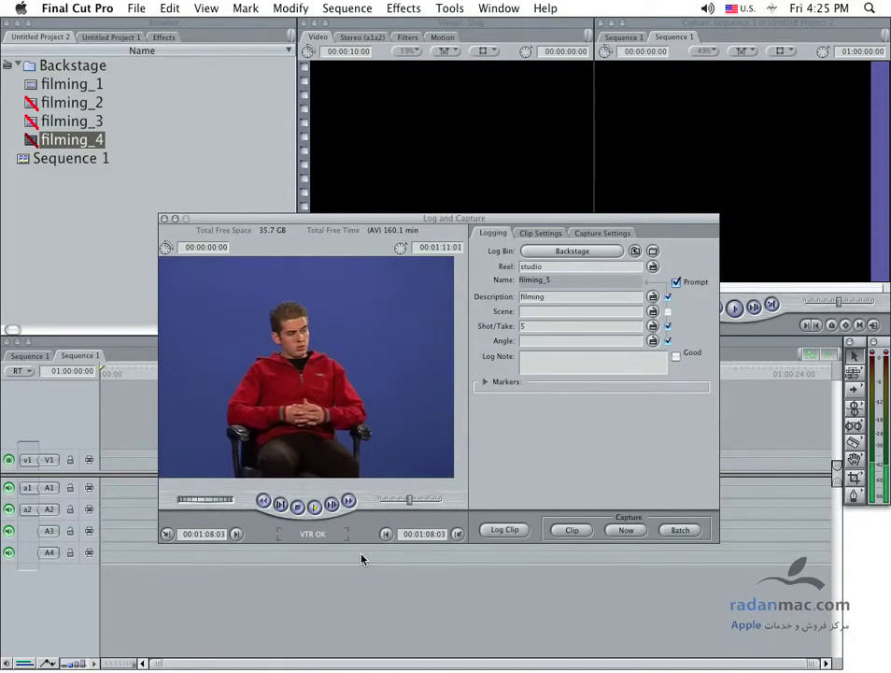
# Shuttle the tape, mark the In point at the studio light, and stop on the seated man
pyautogui.press('l')
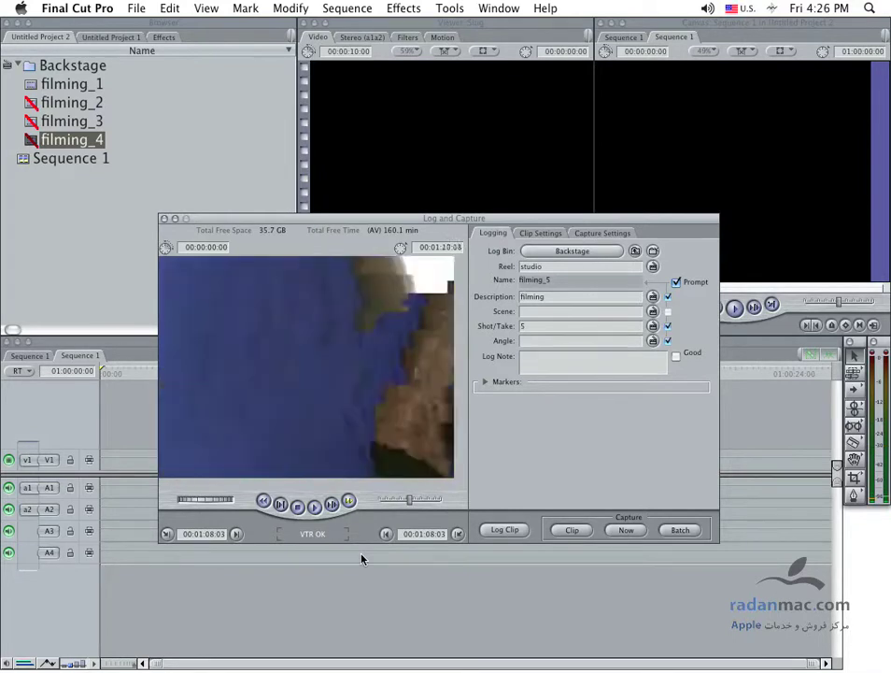
pyautogui.press('space')
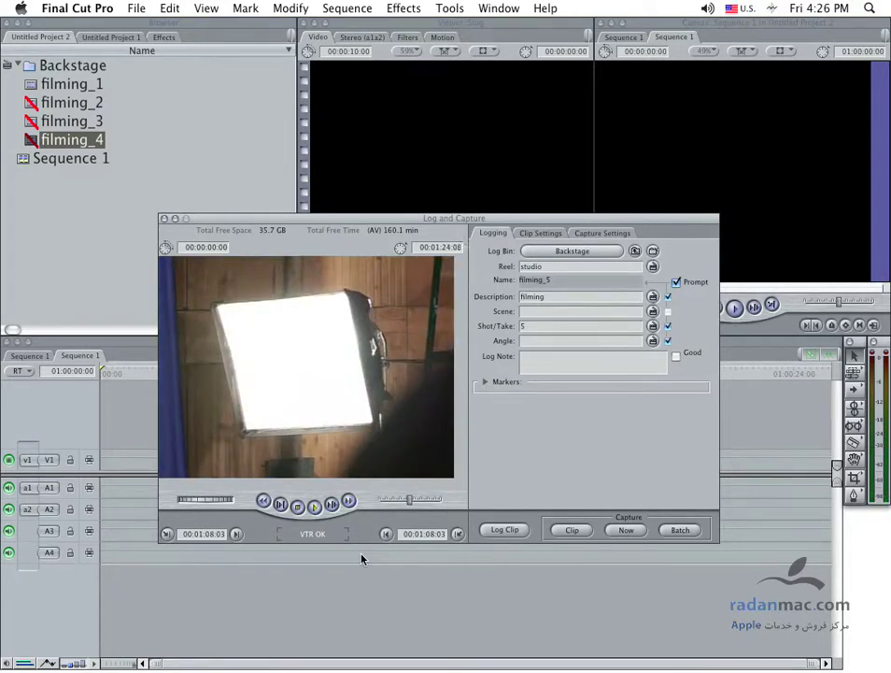
pyautogui.press('i')
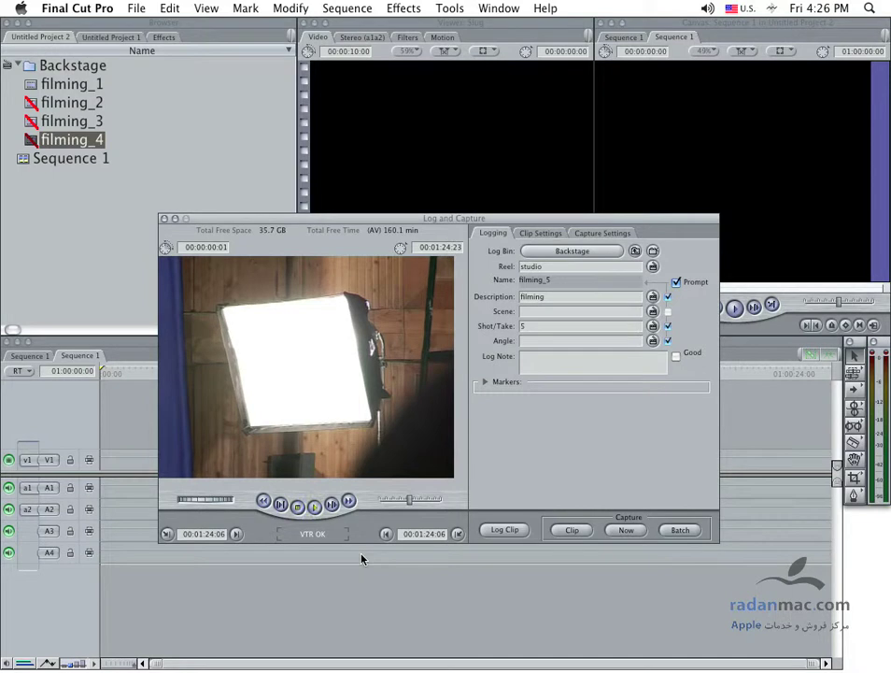
pyautogui.press('l')
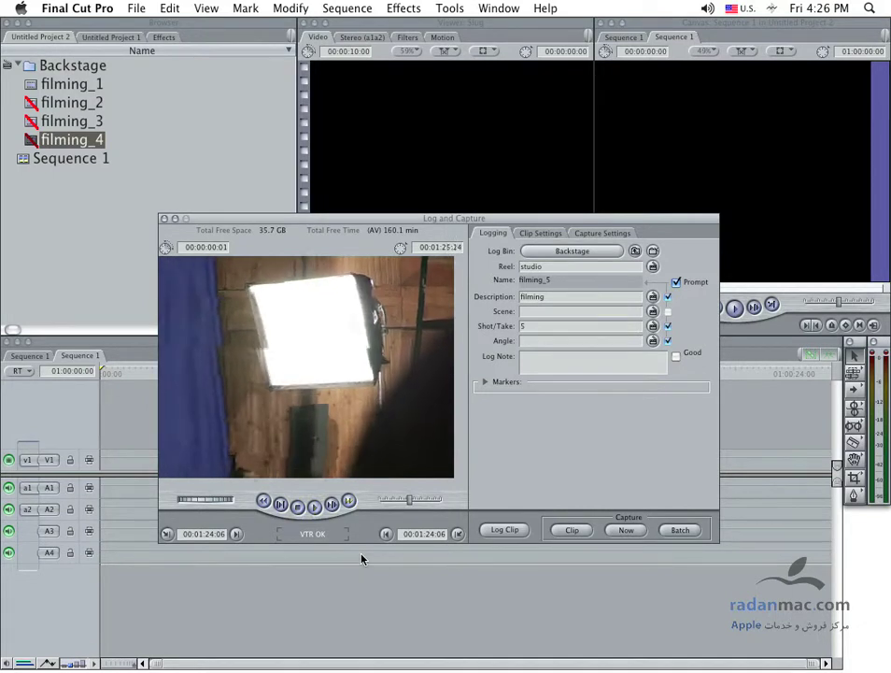
pyautogui.press('k')
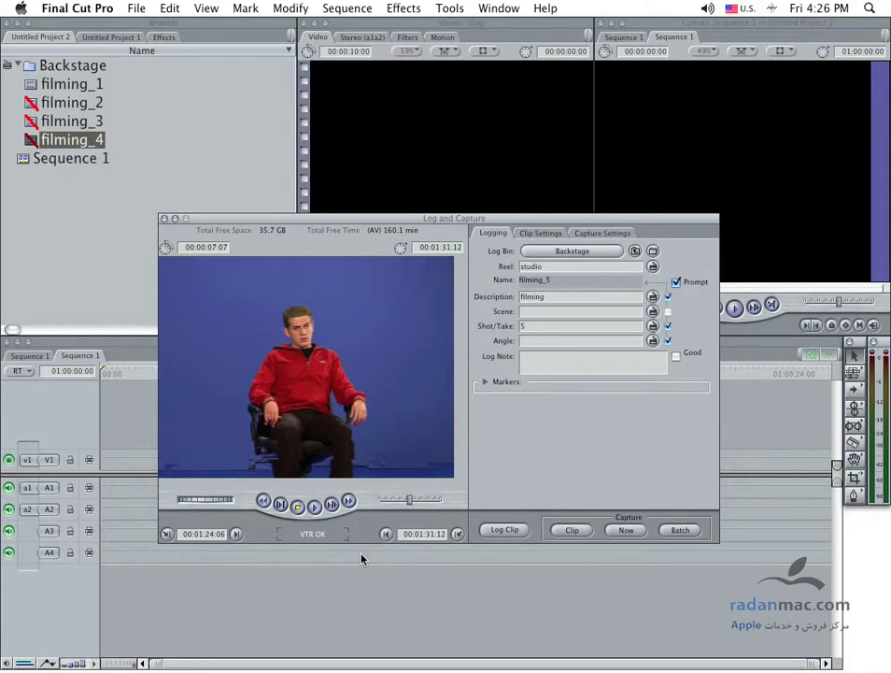
# Log the section as filming_5 with the note 'Projector to boy'
pyautogui.click(525, 530)
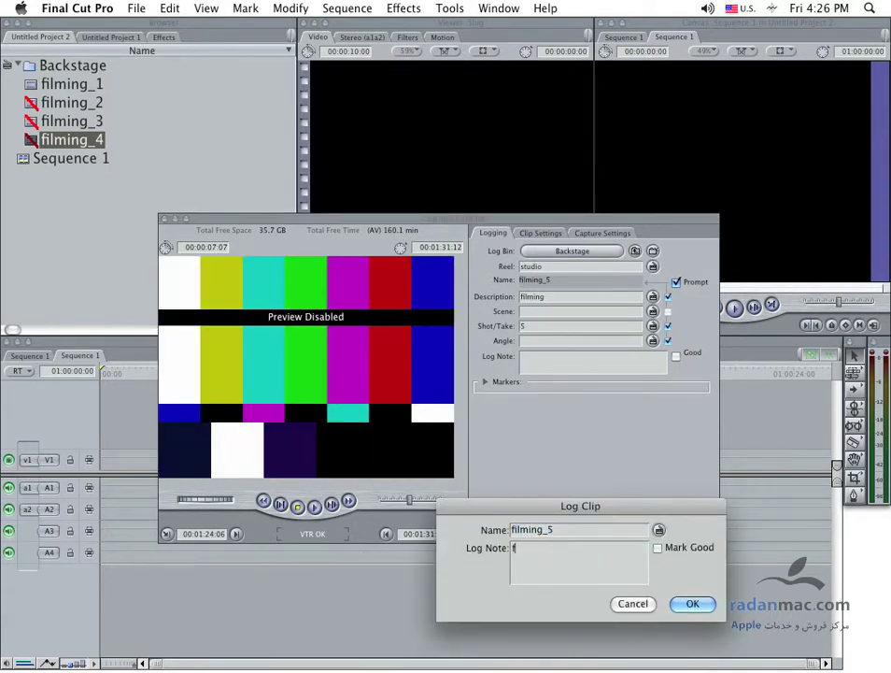
pyautogui.write('Projector')
pyautogui.press('BackSpace')
pyautogui.write('boy')
pyautogui.press('Return')
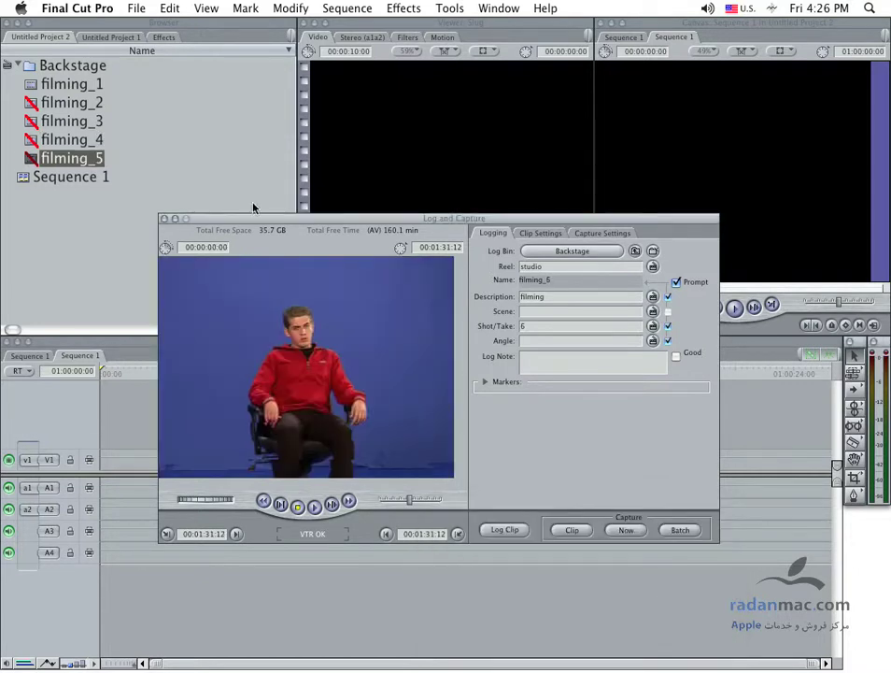
# Bring the Backstage bin forward and click through clips filming_2 to filming_5
pyautogui.click(75, 102)
pyautogui.click(74, 121)
pyautogui.click(75, 139)
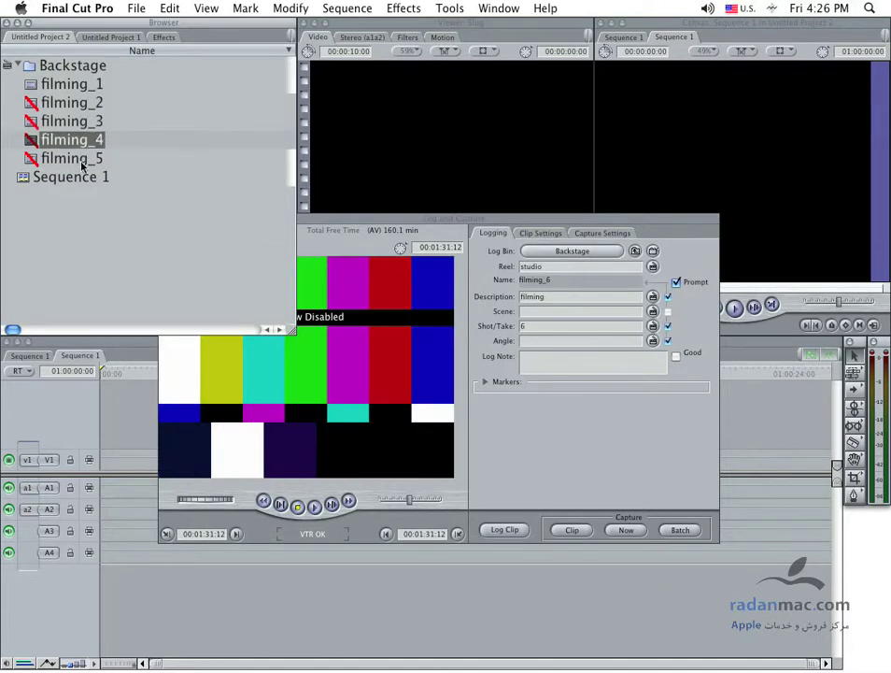
pyautogui.click(82, 159)
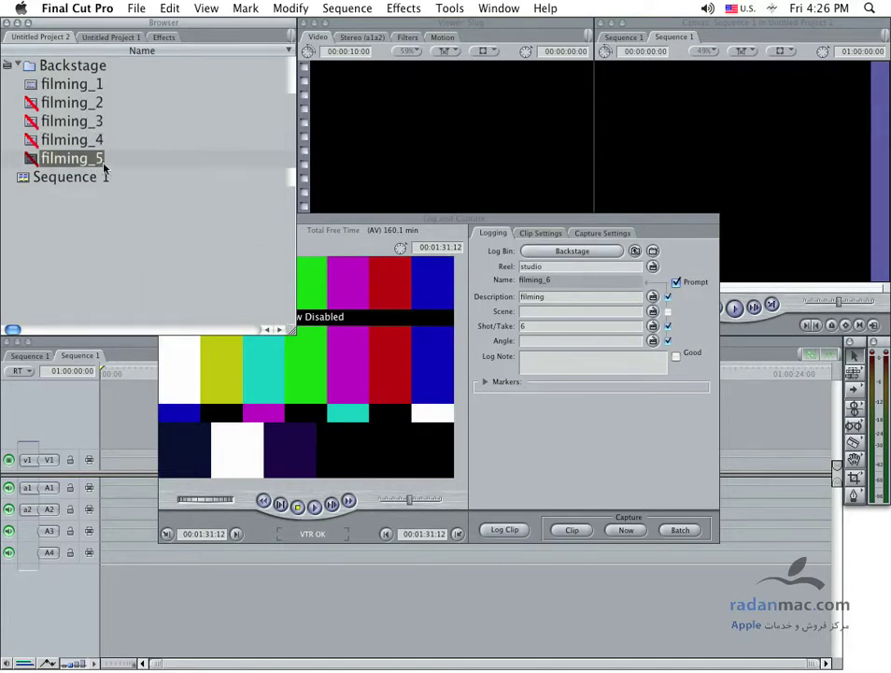
pyautogui.click(56, 101)
pyautogui.moveTo(338, 219); pyautogui.dragTo(387, 212)
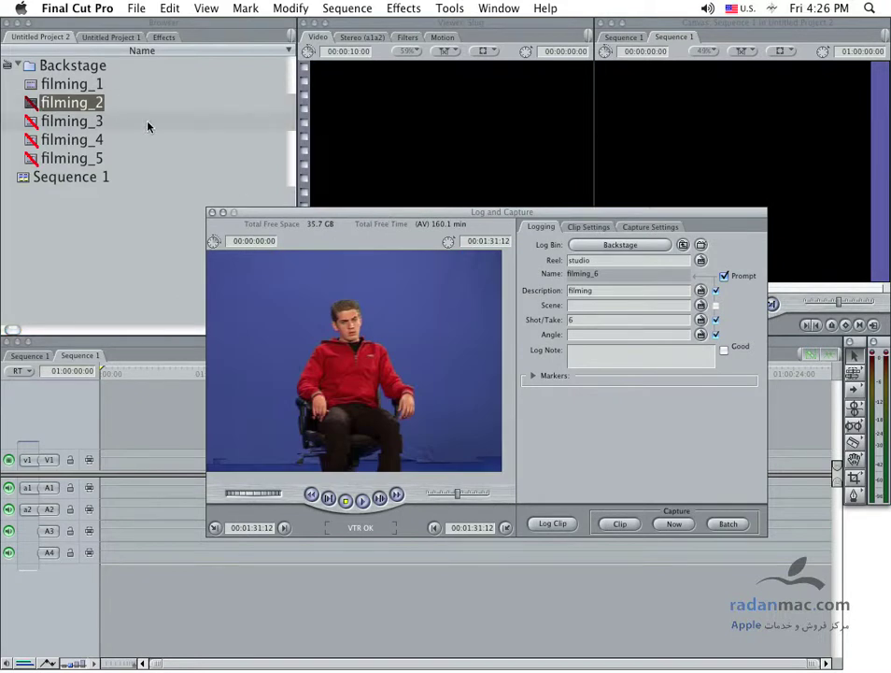
# Select the range filming_2 through filming_5 in the bin and open the File menu
pyautogui.click(38, 80)
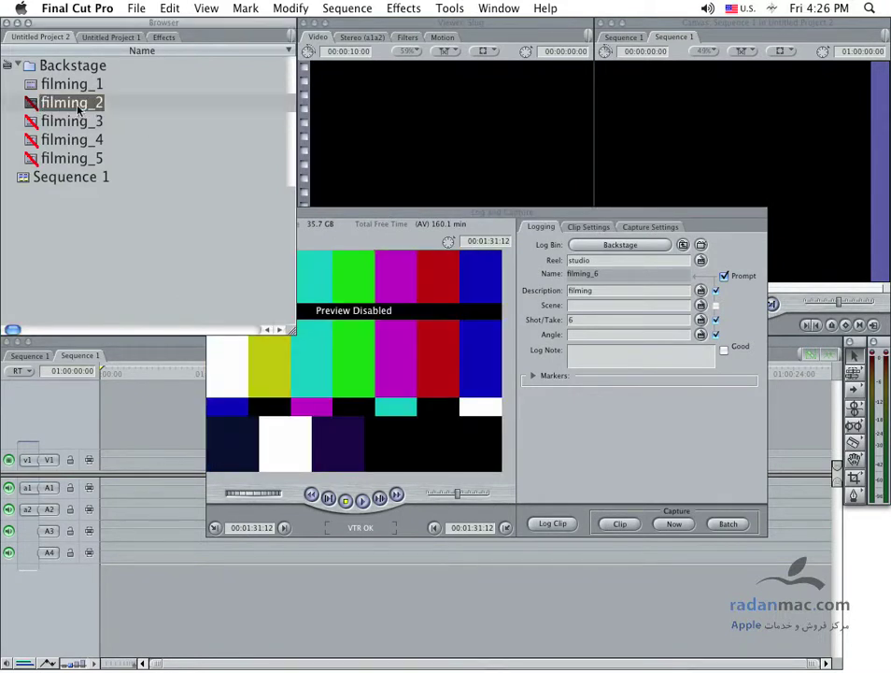
pyautogui.click(32, 105)
pyautogui.click(66, 158)
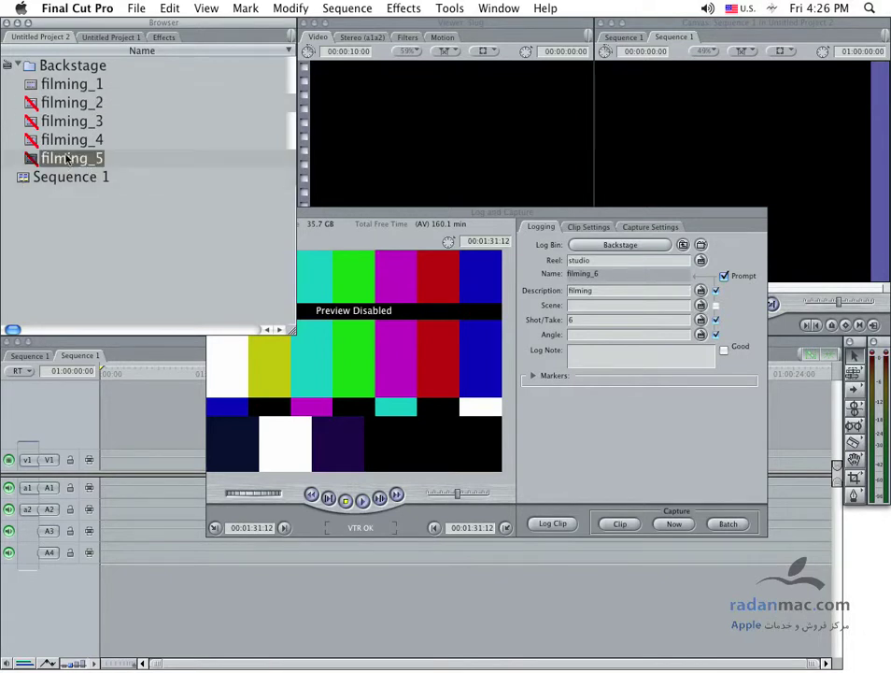
pyautogui.click(58, 104)
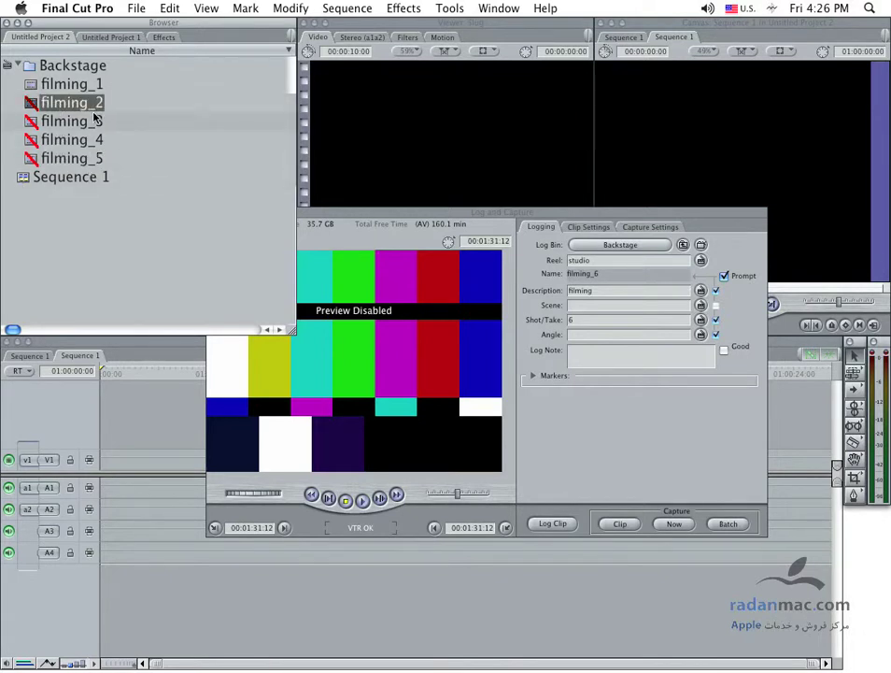
pyautogui.moveTo(365, 218); pyautogui.dragTo(371, 214)
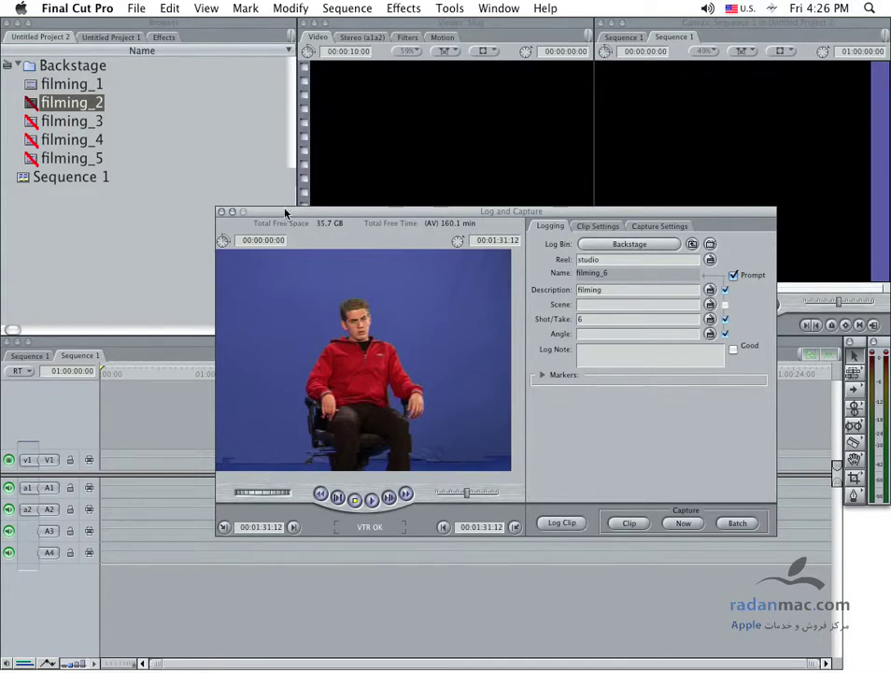
pyautogui.moveTo(267, 197); pyautogui.dragTo(305, 197)
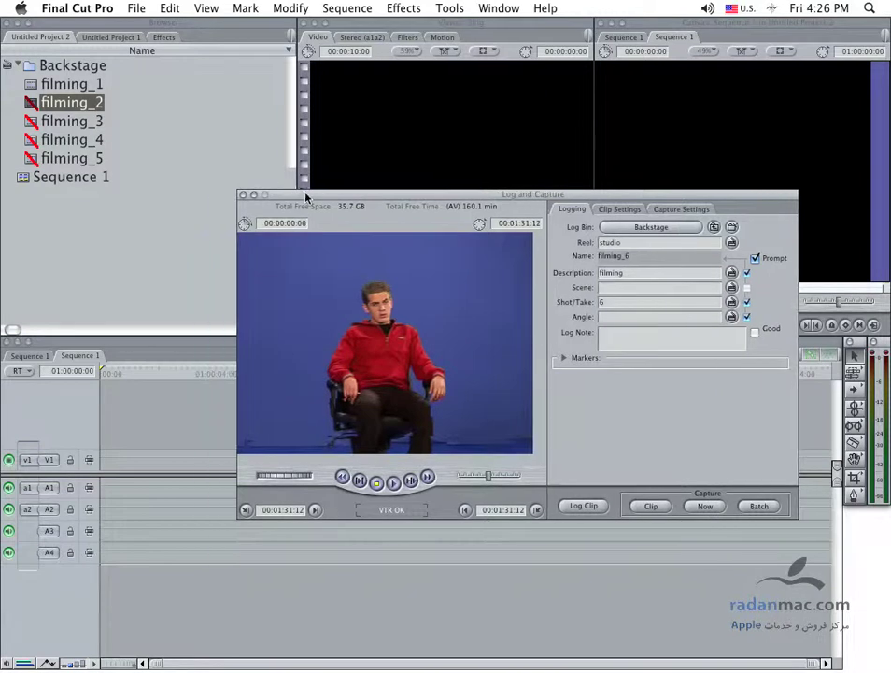
pyautogui.keyDown('shift'); pyautogui.click(82, 159); pyautogui.keyUp('shift')
pyautogui.click(136, 9)
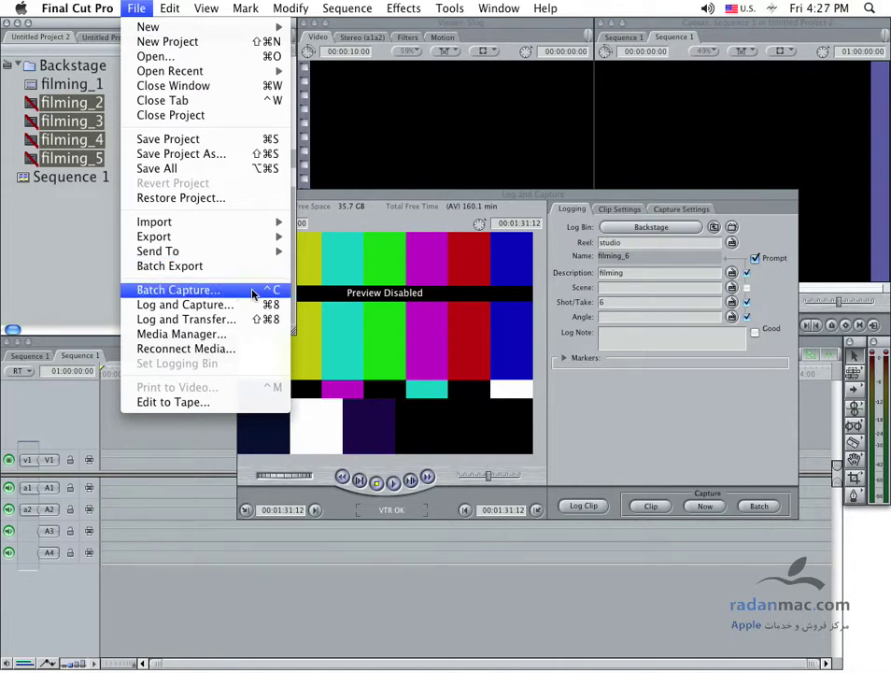
# Dismiss the File menu and close the live Log and Capture window
pyautogui.click(384, 199)
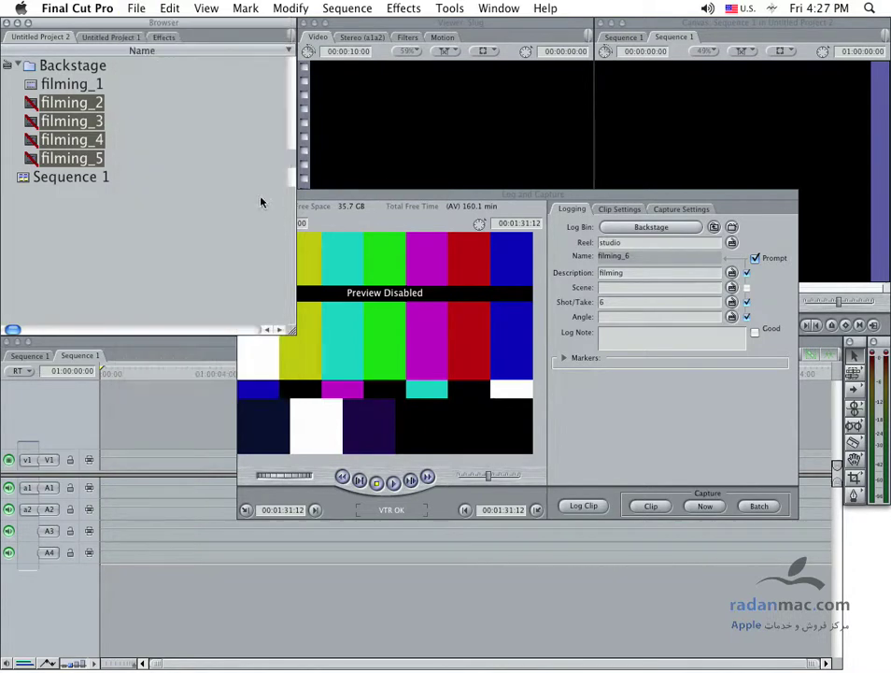
pyautogui.click(353, 205)
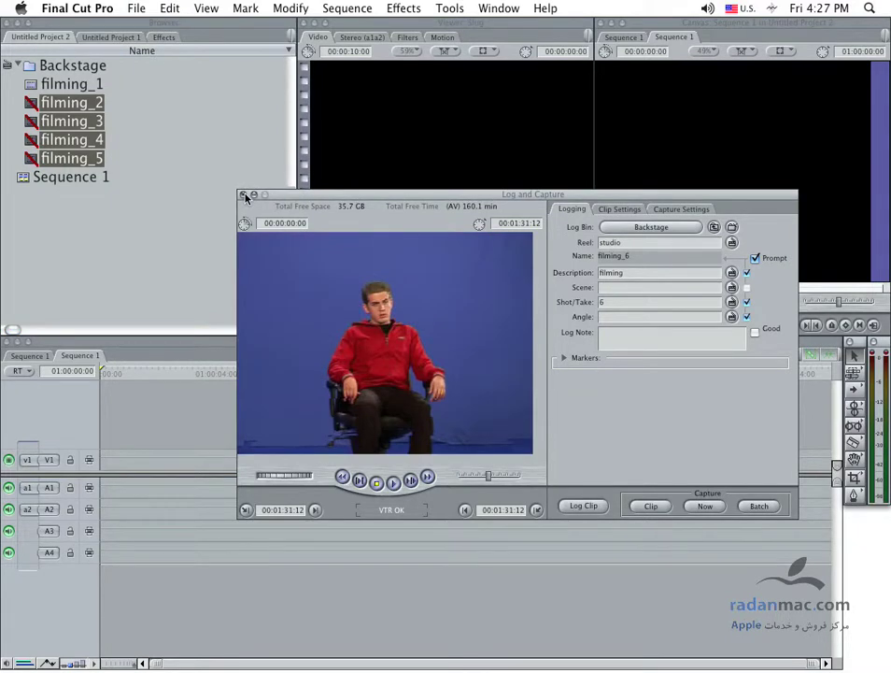
pyautogui.click(243, 196)
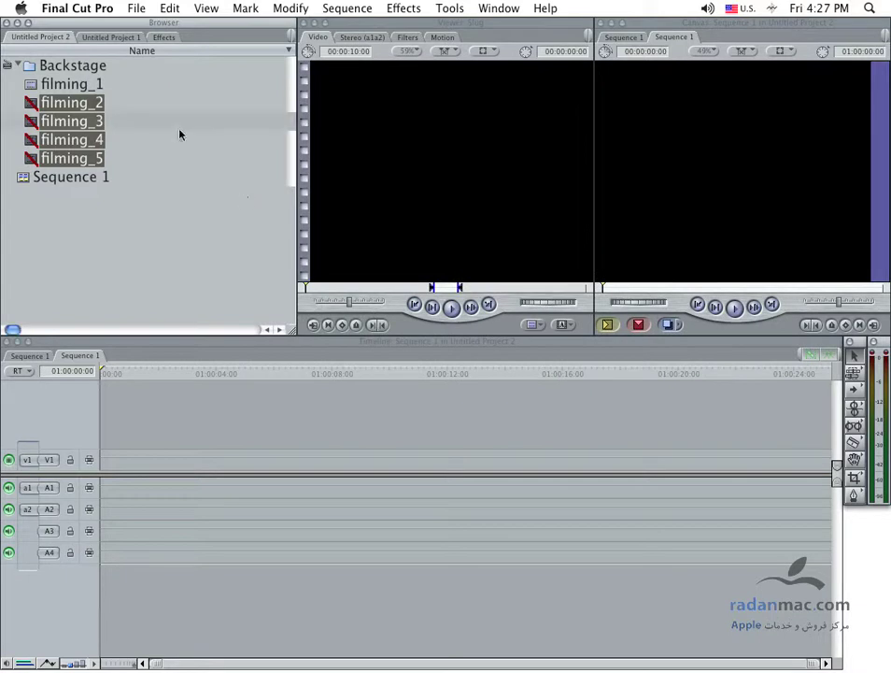
# Reselect filming_2 through filming_5 in the Browser and choose Batch Capture from the File menu
pyautogui.click(56, 101)
pyautogui.keyDown('shift'); pyautogui.click(84, 158); pyautogui.keyUp('shift')
pyautogui.click(77, 7)
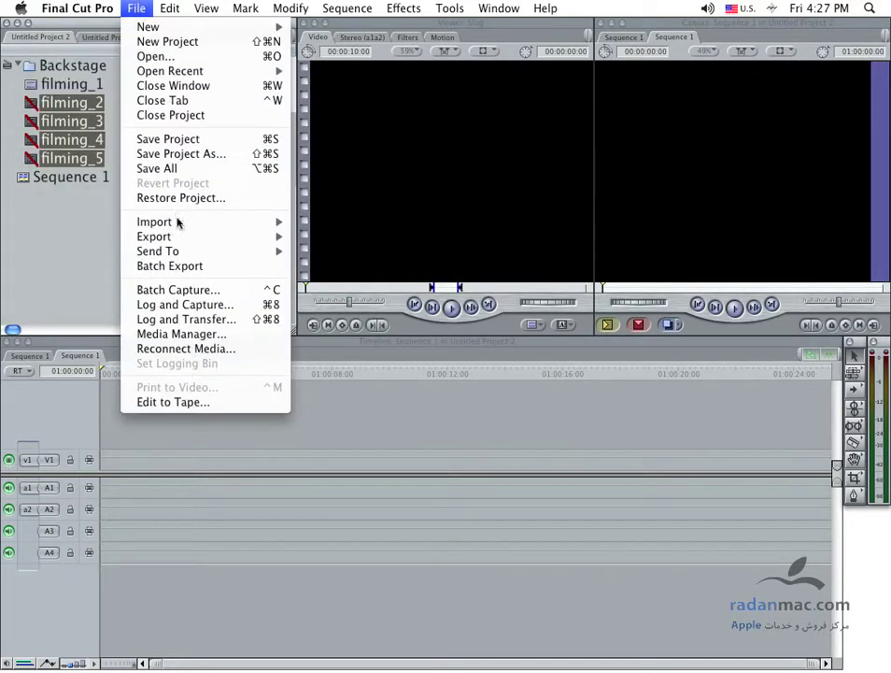
pyautogui.click(200, 295)
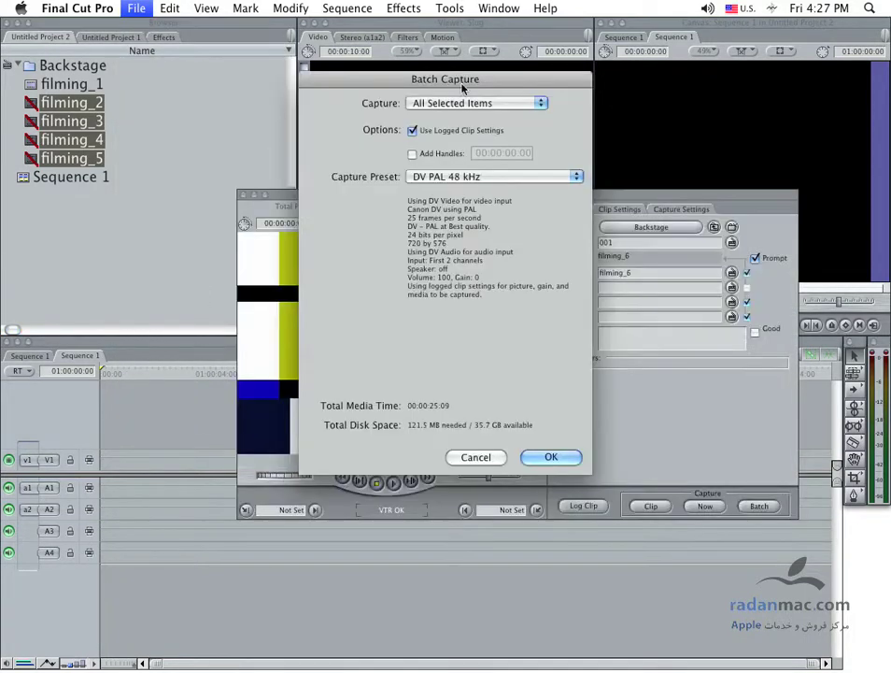
pyautogui.moveTo(447, 75)
pyautogui.mouseDown()
pyautogui.moveTo(290, 283)
pyautogui.moveTo(279, 222)
pyautogui.mouseUp()
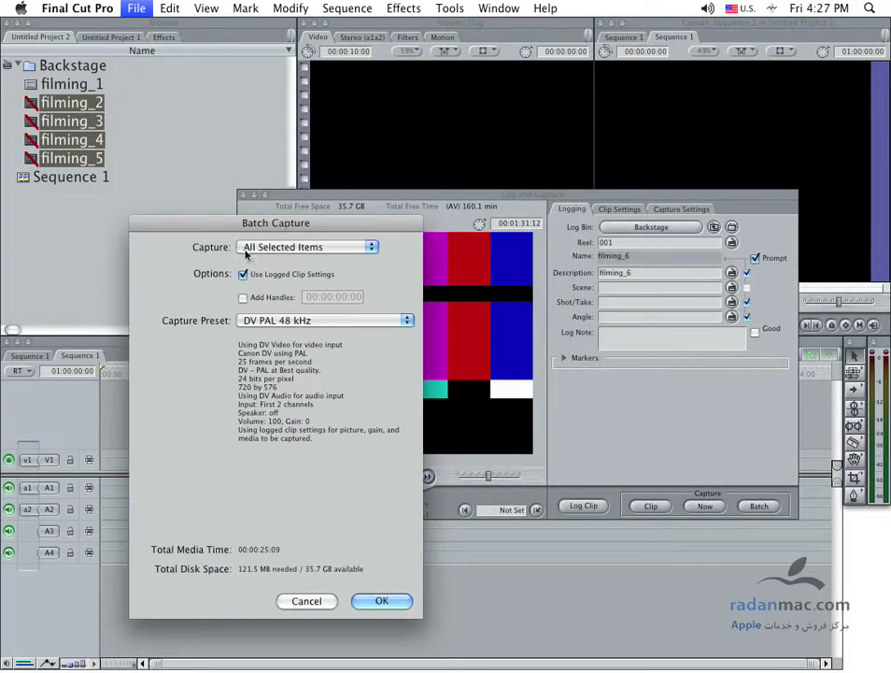
pyautogui.click(298, 247)
pyautogui.click(297, 248)
pyautogui.click(404, 269)
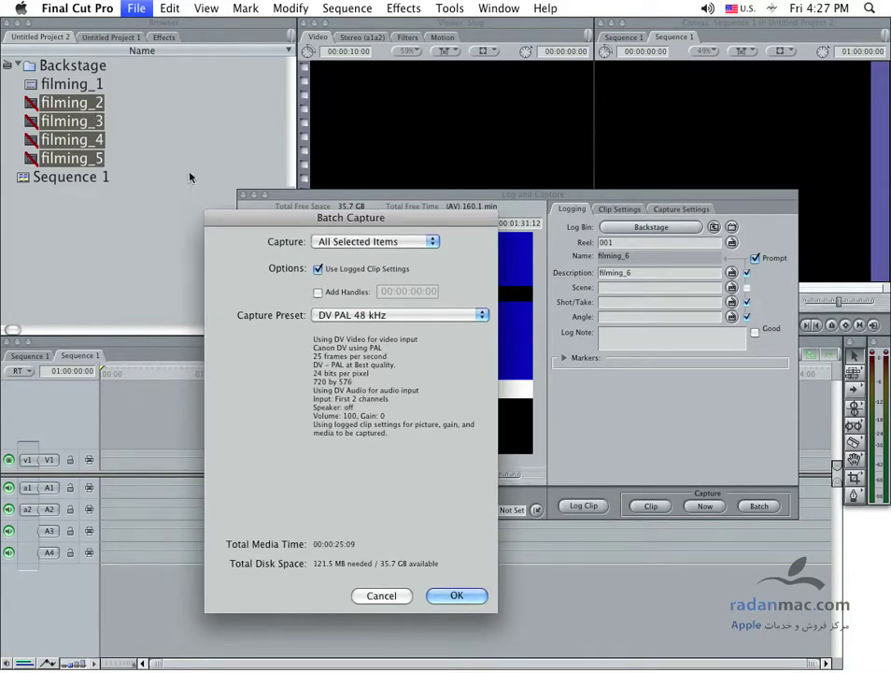
pyautogui.click(318, 293)
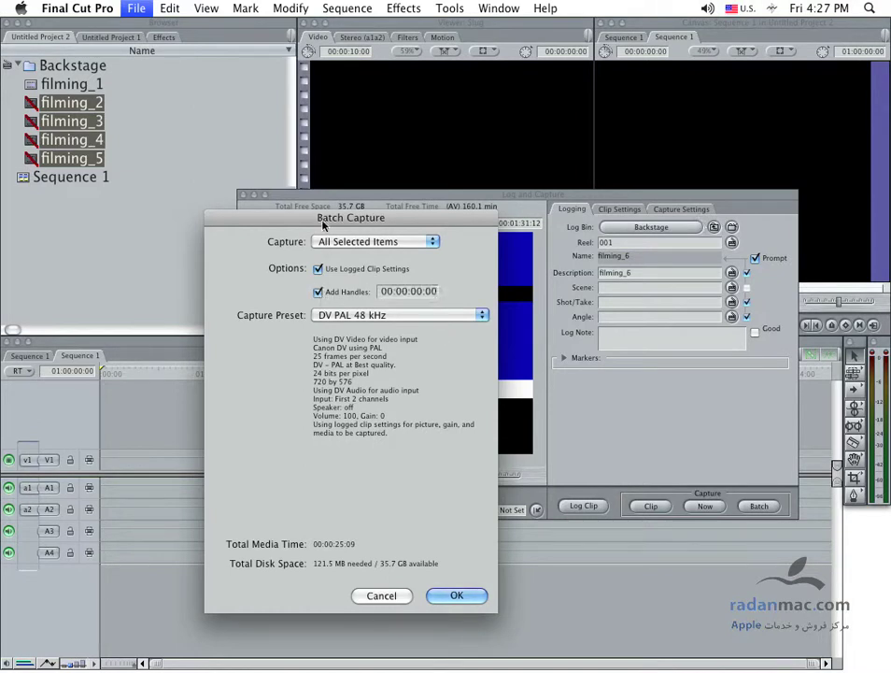
pyautogui.click(426, 300)
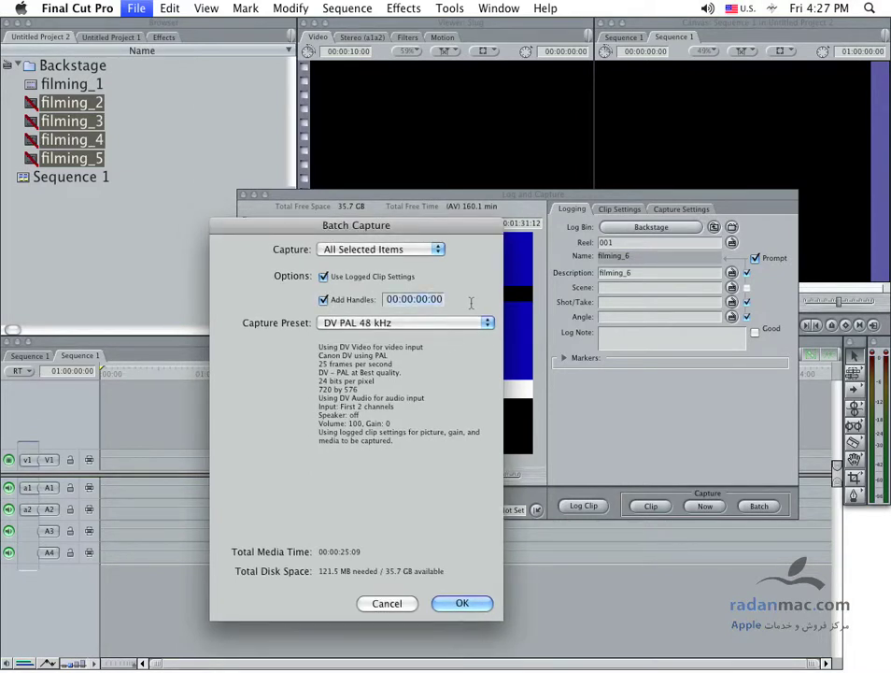
pyautogui.write('10')
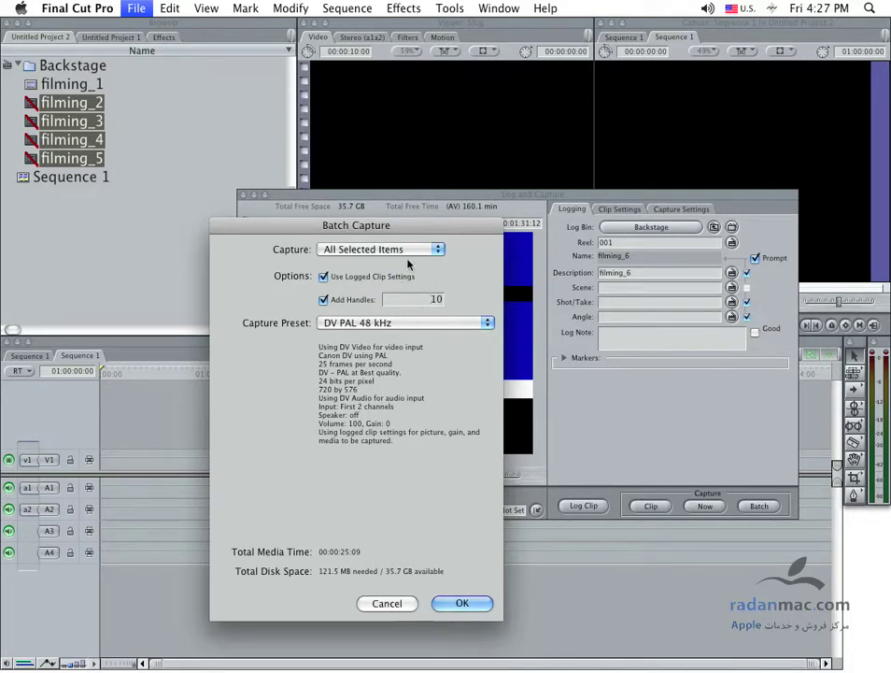
pyautogui.click(404, 251)
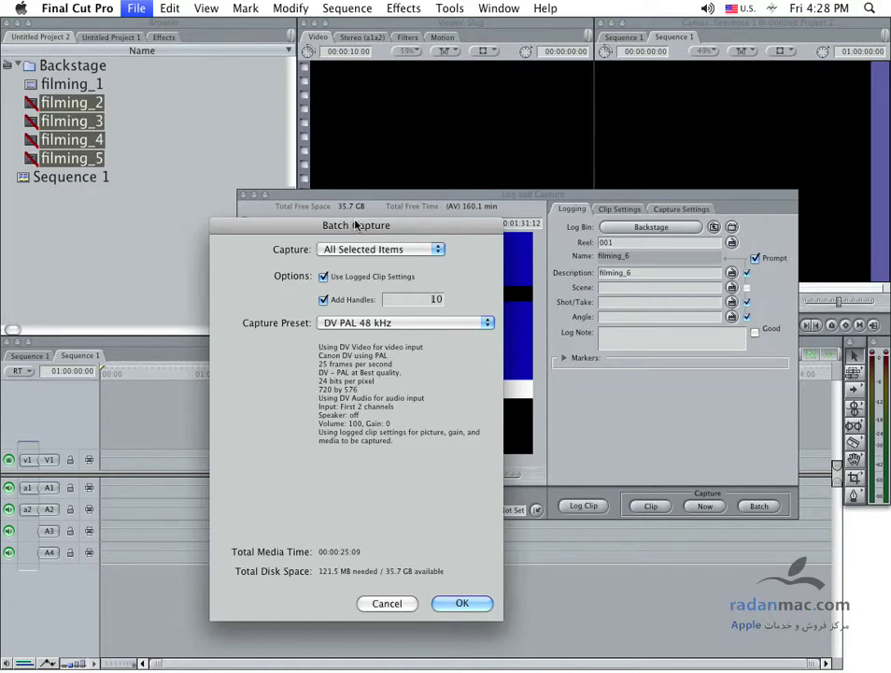
pyautogui.moveTo(355, 225); pyautogui.dragTo(359, 230)
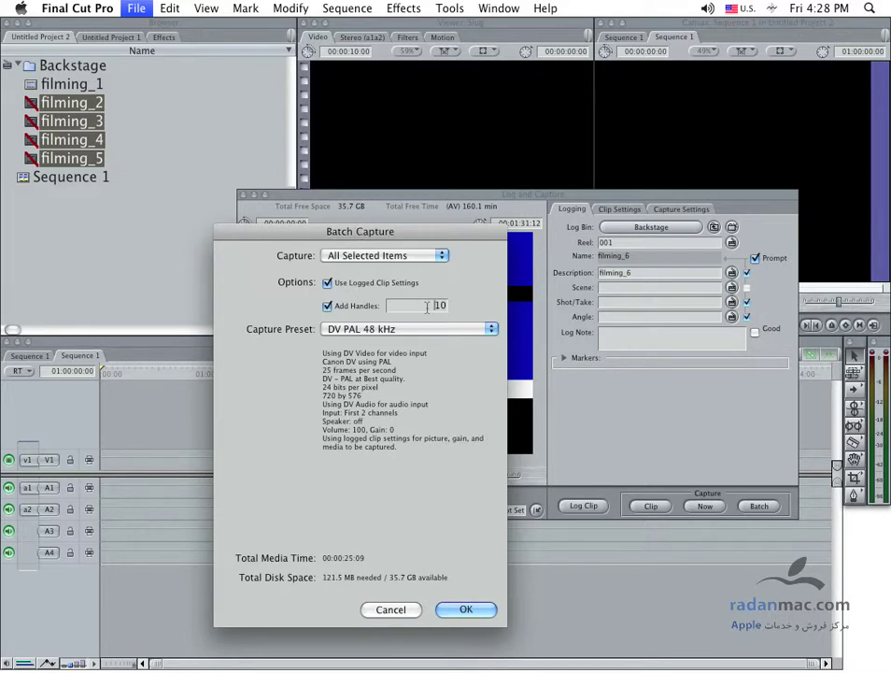
pyautogui.write('100')
pyautogui.press('BackSpace')
pyautogui.press('BackSpace')
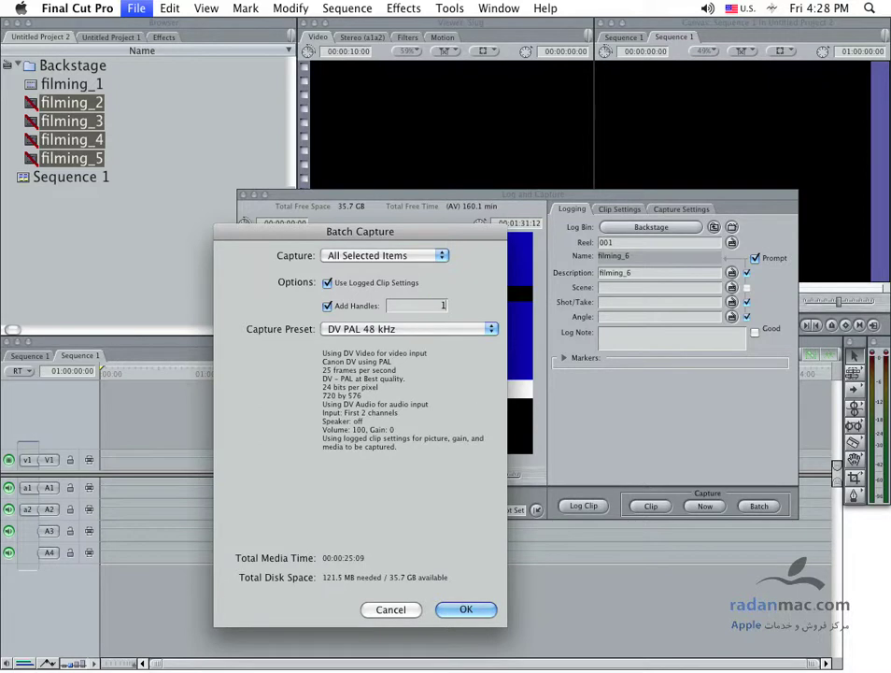
pyautogui.write('00')
pyautogui.write('01')
pyautogui.press('BackSpace')
pyautogui.press('BackSpace')
pyautogui.press('BackSpace')
pyautogui.press('BackSpace')
pyautogui.click(327, 305)
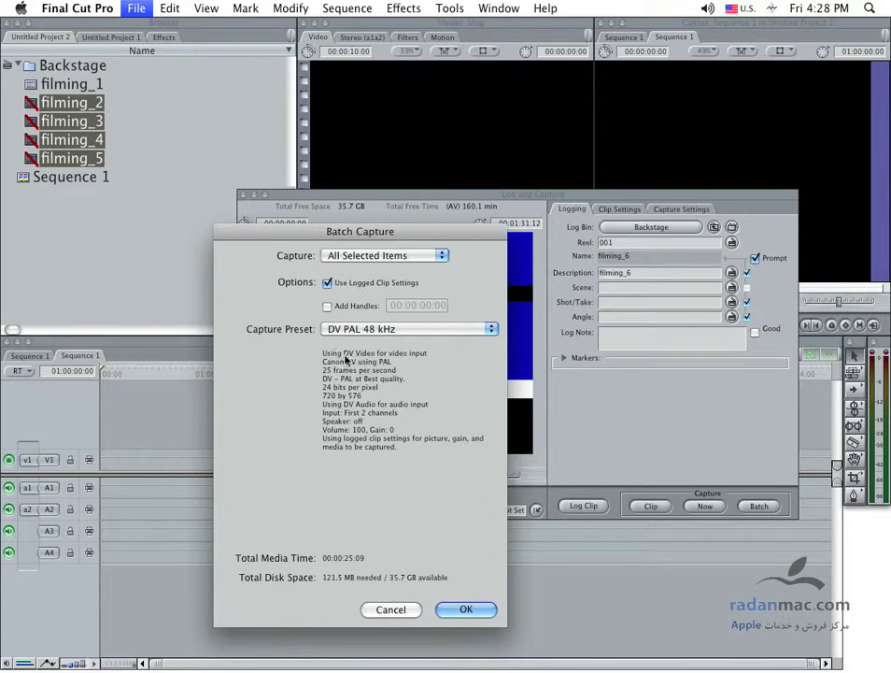
pyautogui.click(394, 332)
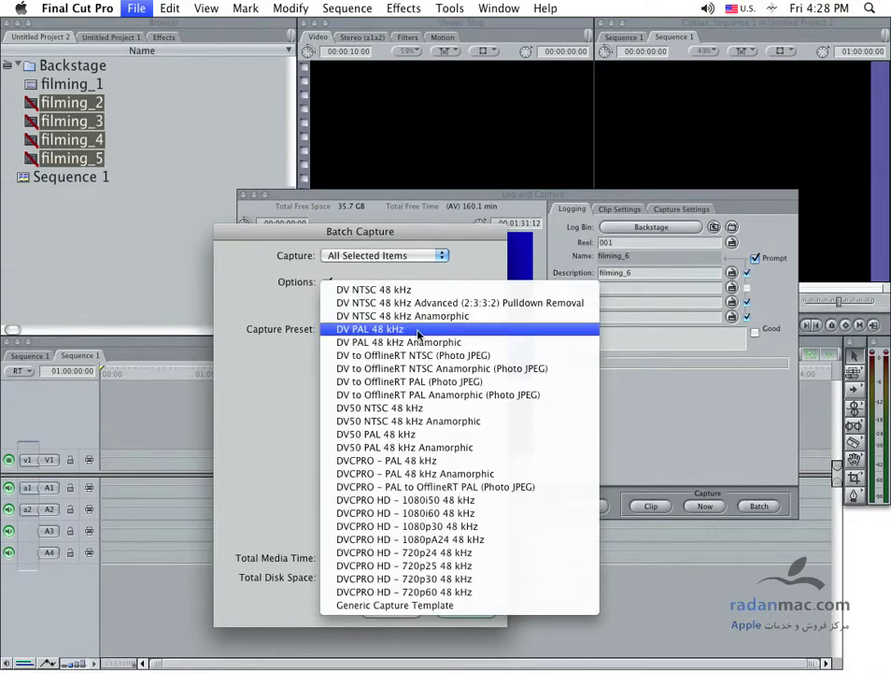
pyautogui.click(264, 348)
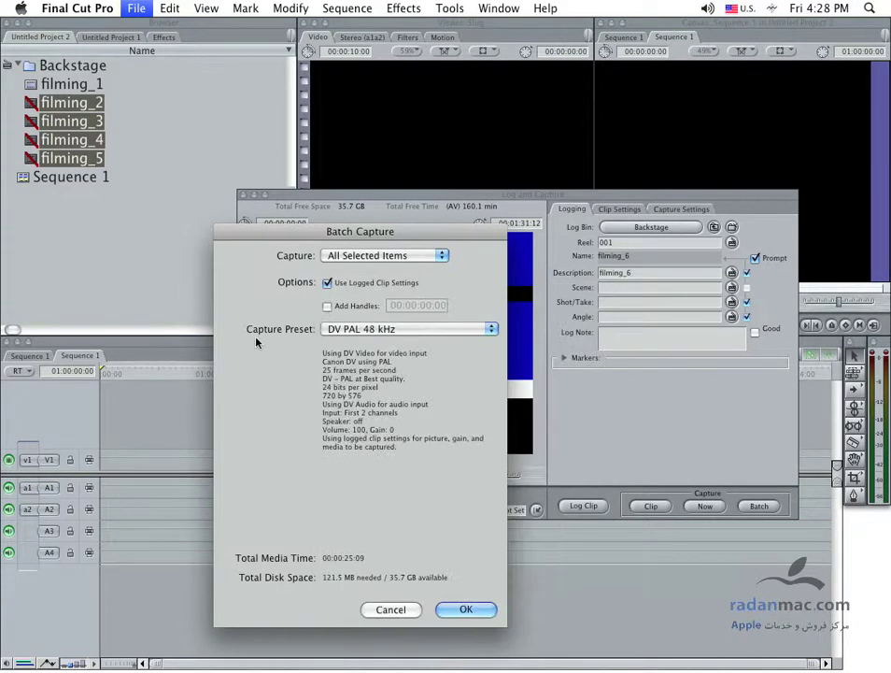
# Confirm the batch capture settings, then move the Insert Reel prompt for reel studio aside
pyautogui.click(466, 610)
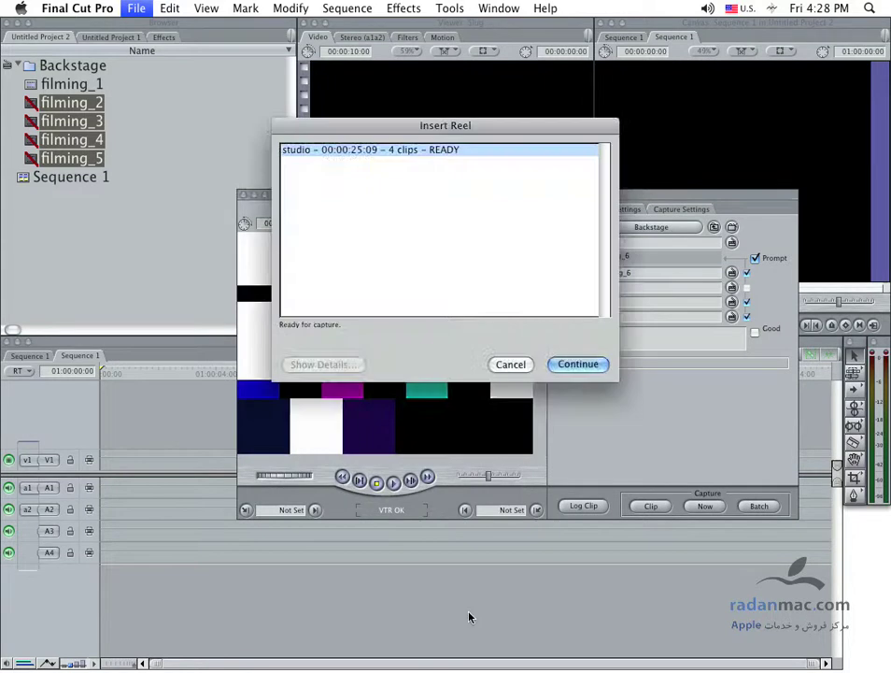
pyautogui.moveTo(356, 139)
pyautogui.mouseDown()
pyautogui.moveTo(458, 357)
pyautogui.moveTo(485, 375)
pyautogui.mouseUp()
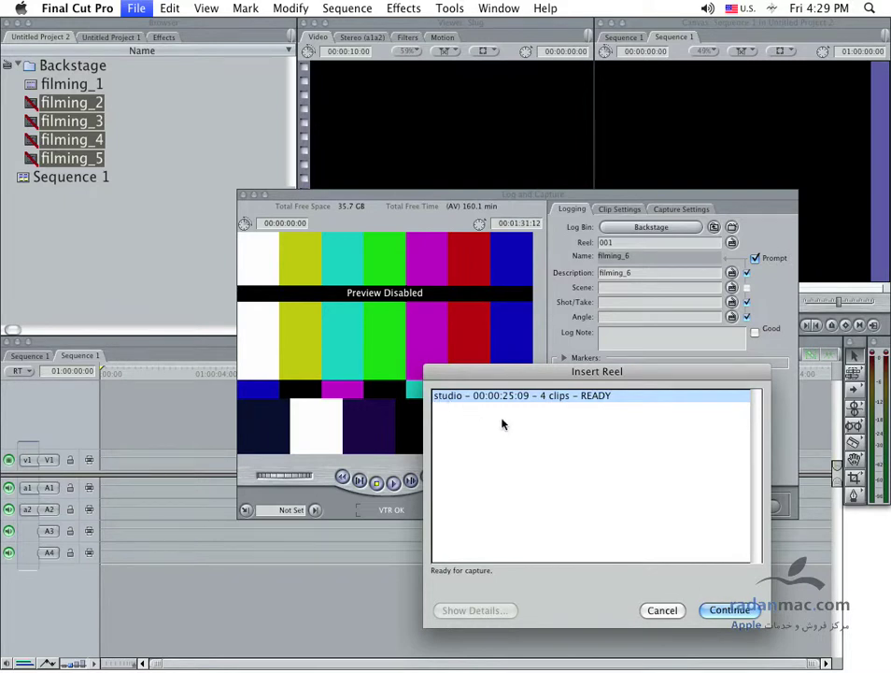
# Continue capturing the four clips from the studio reel until it reports 'Successfully captured.'
pyautogui.click(729, 613)
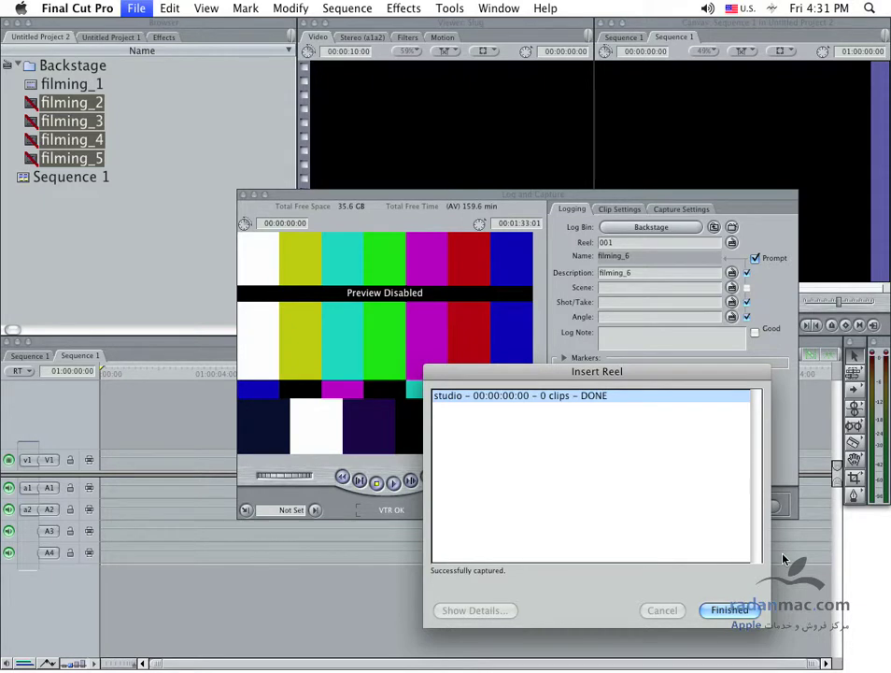
pyautogui.moveTo(626, 370); pyautogui.dragTo(574, 310)
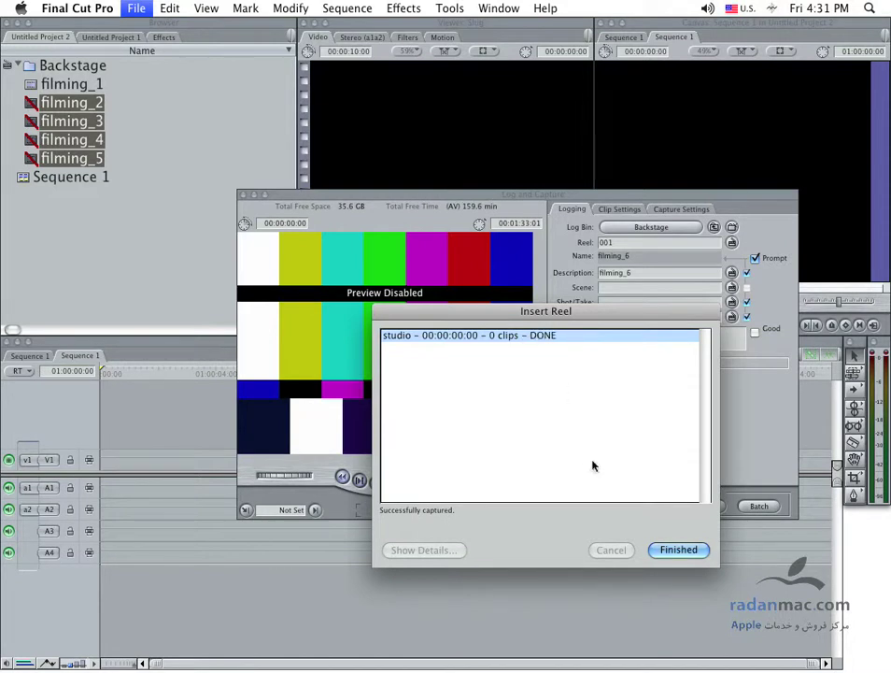
# Dismiss the finished capture report and close Log and Capture with Cmd+W
pyautogui.click(676, 550)
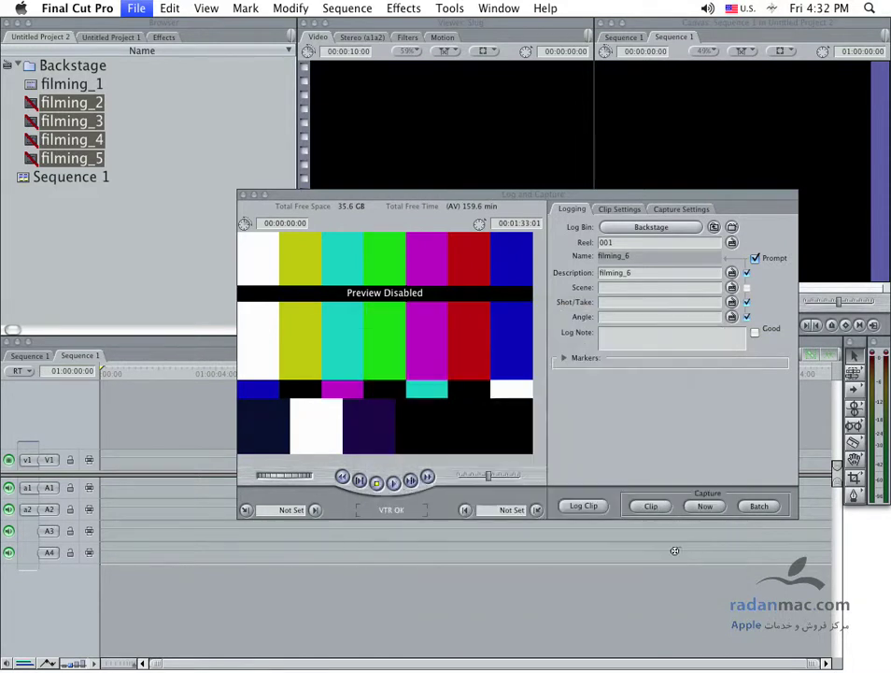
pyautogui.press('super+w')
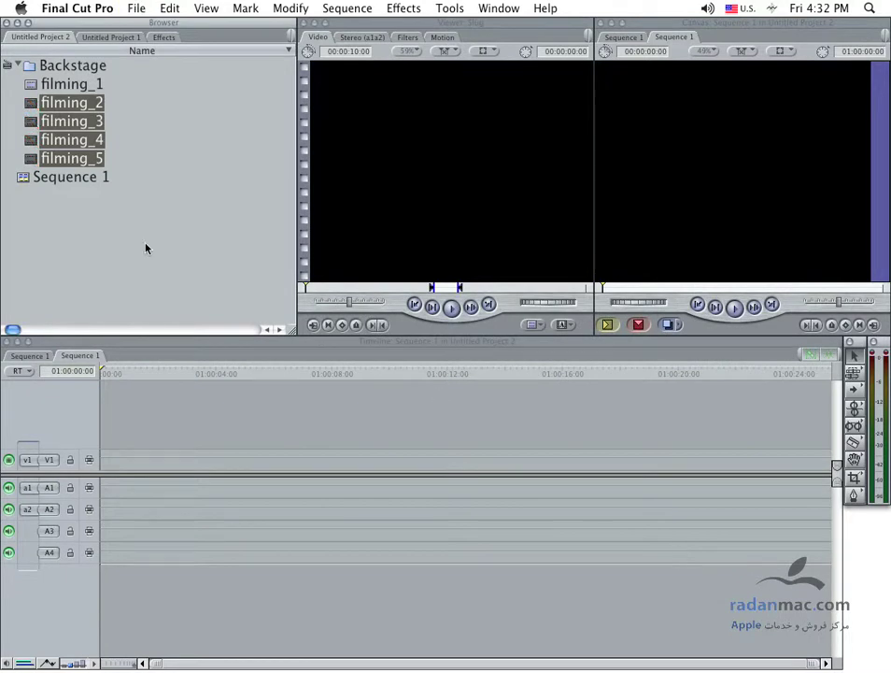
pyautogui.click(145, 247)
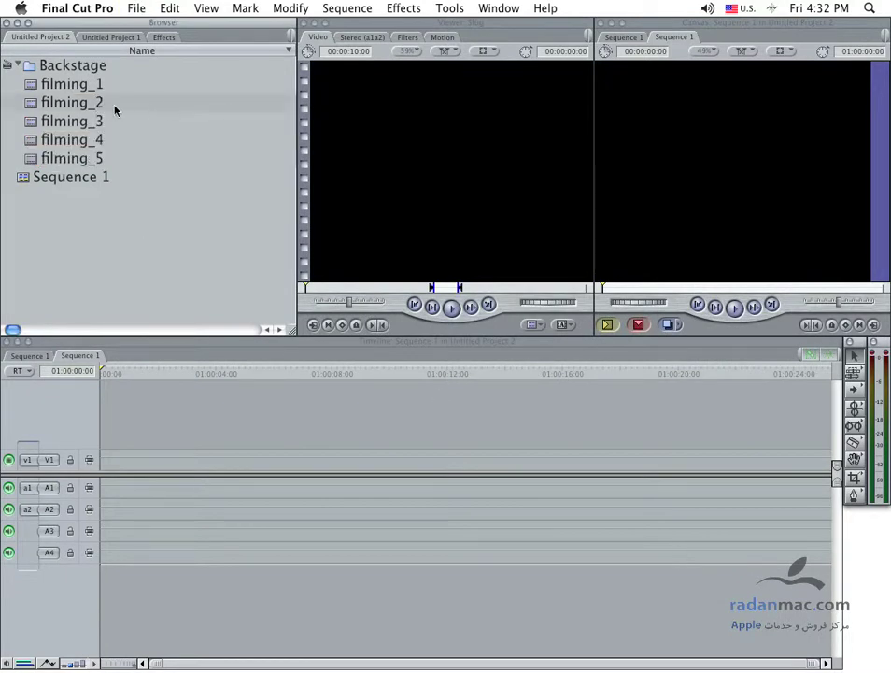
# Open filming_2 from the Backstage bin in the Viewer and play it briefly
pyautogui.click(61, 89)
pyautogui.click(18, 106)
pyautogui.press('Down')
pyautogui.press('Down')
pyautogui.press('Down')
pyautogui.click(43, 106)
pyautogui.doubleClick(43, 106)
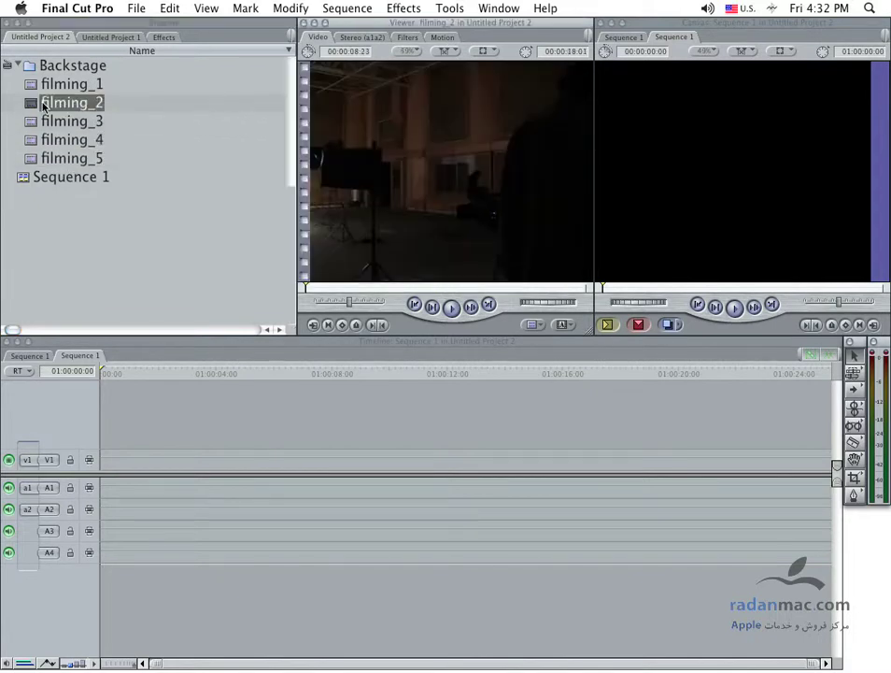
pyautogui.click(452, 308)
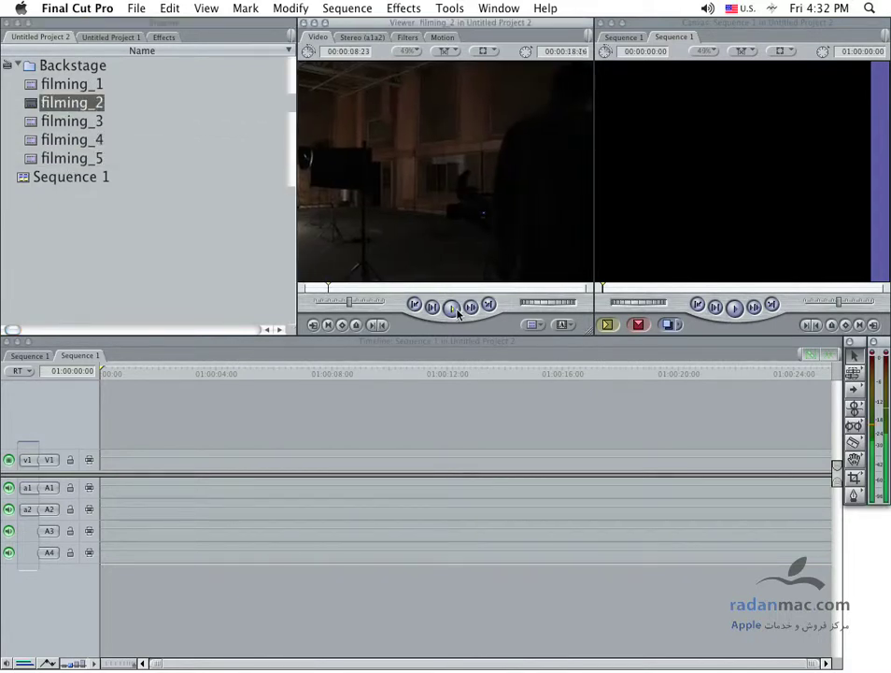
pyautogui.click(452, 307)
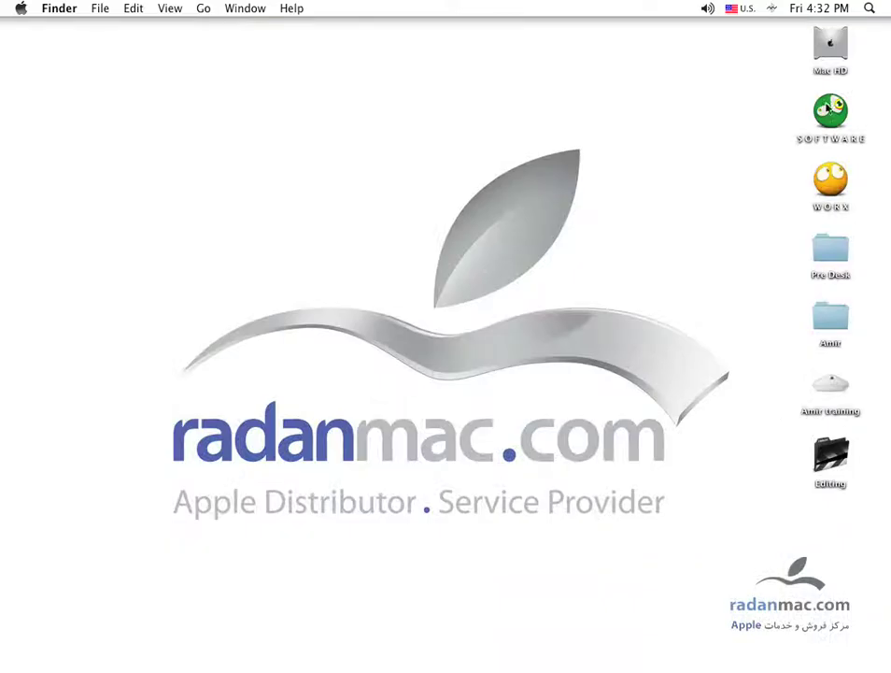
# Browse WORX > FINAL CUT MEDIA > Capture Scratch > Untitled Project 2 in Finder
pyautogui.doubleClick(831, 179)
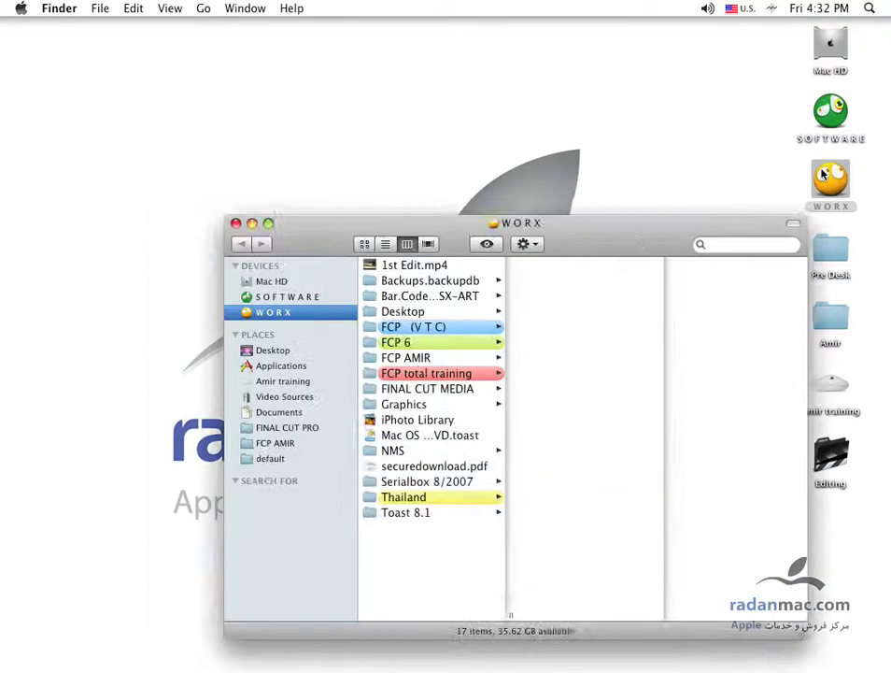
pyautogui.moveTo(618, 231); pyautogui.dragTo(511, 209)
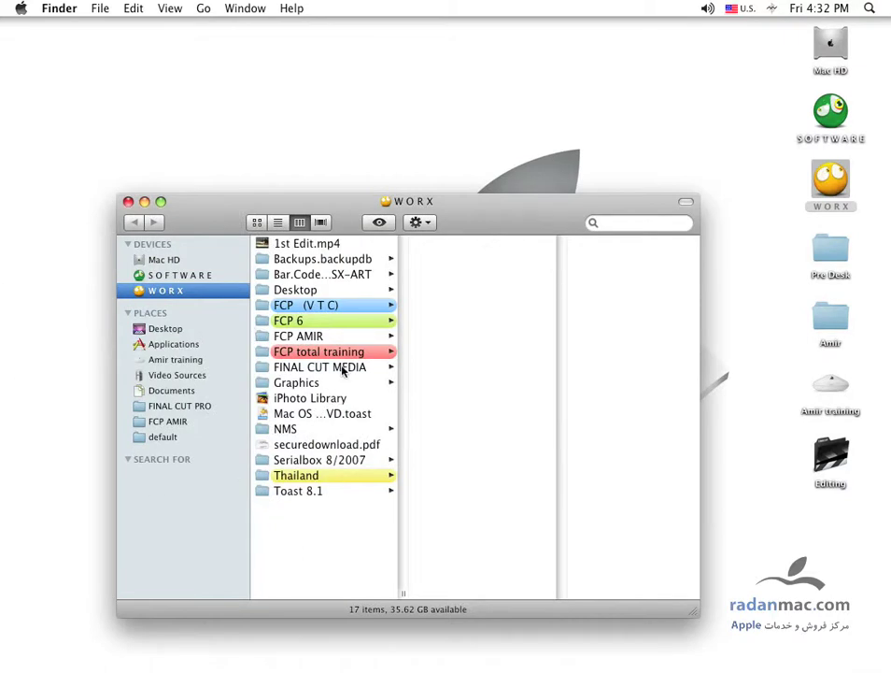
pyautogui.click(342, 367)
pyautogui.click(511, 260)
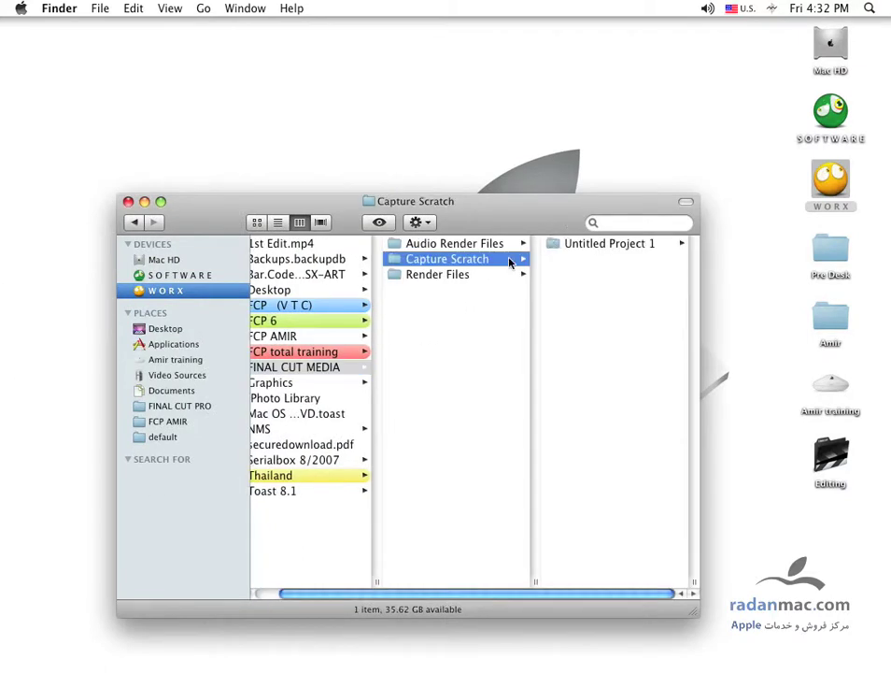
pyautogui.moveTo(555, 225); pyautogui.dragTo(444, 230)
pyautogui.click(491, 265)
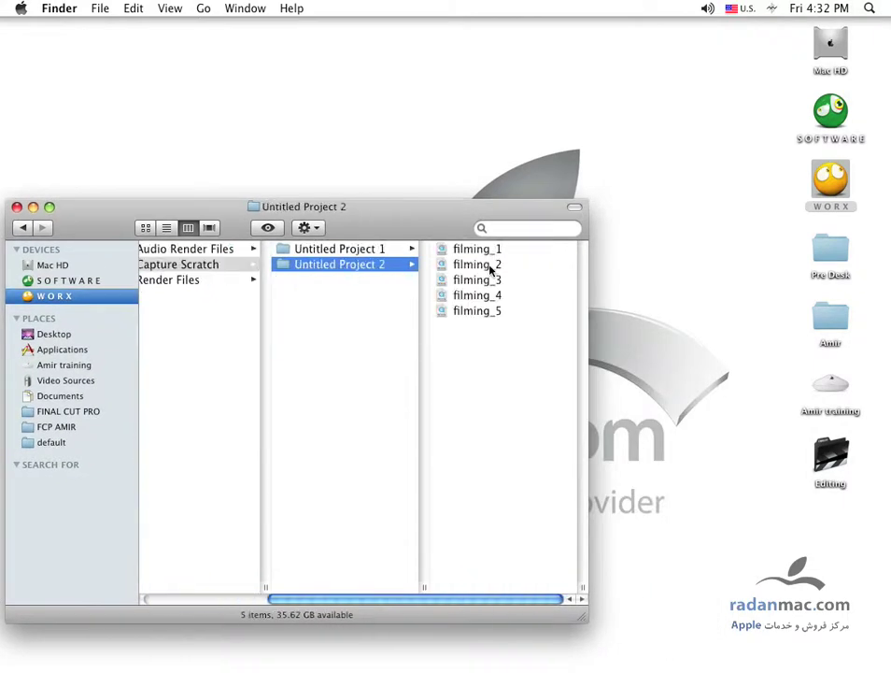
# Preview each of the filming_1 to filming_5 files in the column view
pyautogui.click(493, 250)
pyautogui.click(336, 265)
pyautogui.click(318, 295)
pyautogui.click(318, 310)
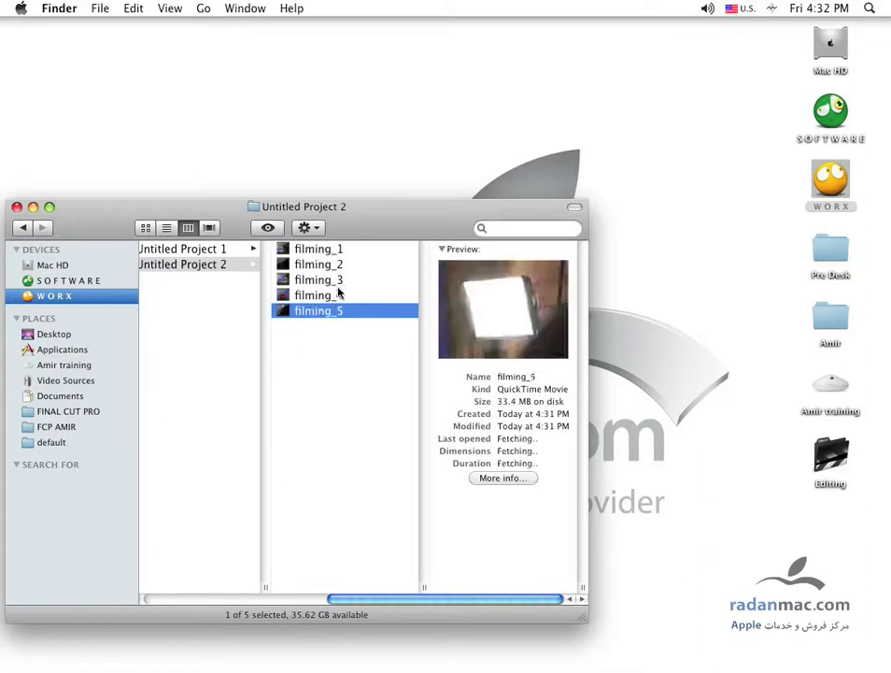
pyautogui.click(322, 279)
pyautogui.moveTo(402, 230); pyautogui.dragTo(539, 233)
pyautogui.hscroll(-5, 558, 389)
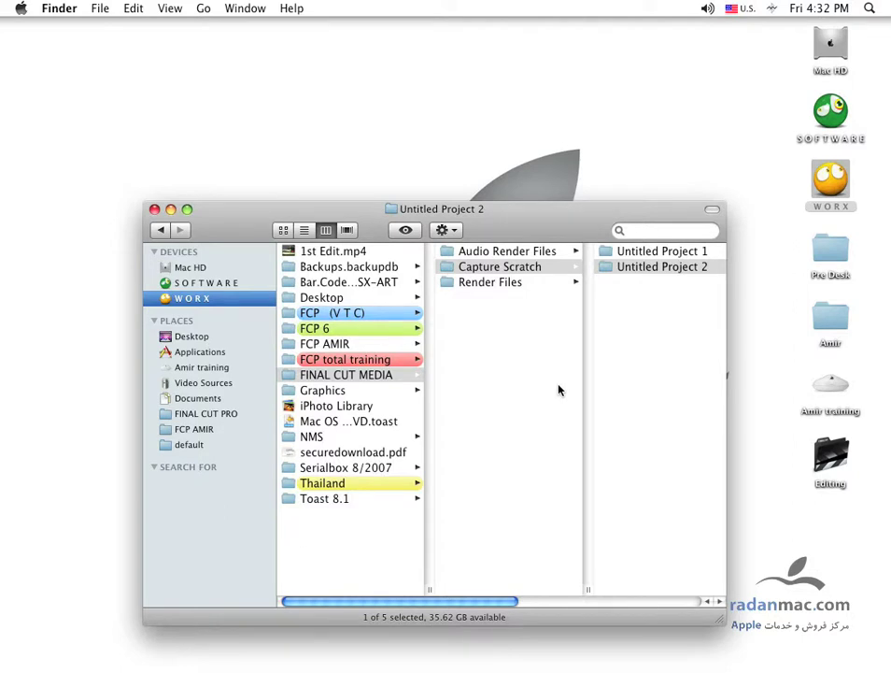
pyautogui.hscroll(3, 559, 390)
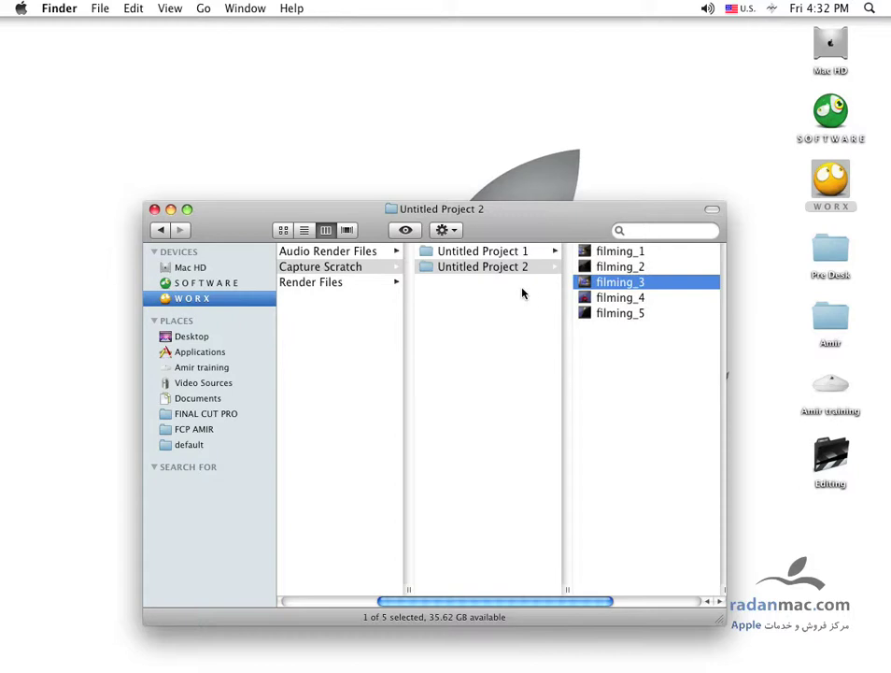
# Compare with the behind scene files in Untitled Project 1, then return to Untitled Project 2
pyautogui.moveTo(508, 223); pyautogui.dragTo(438, 241)
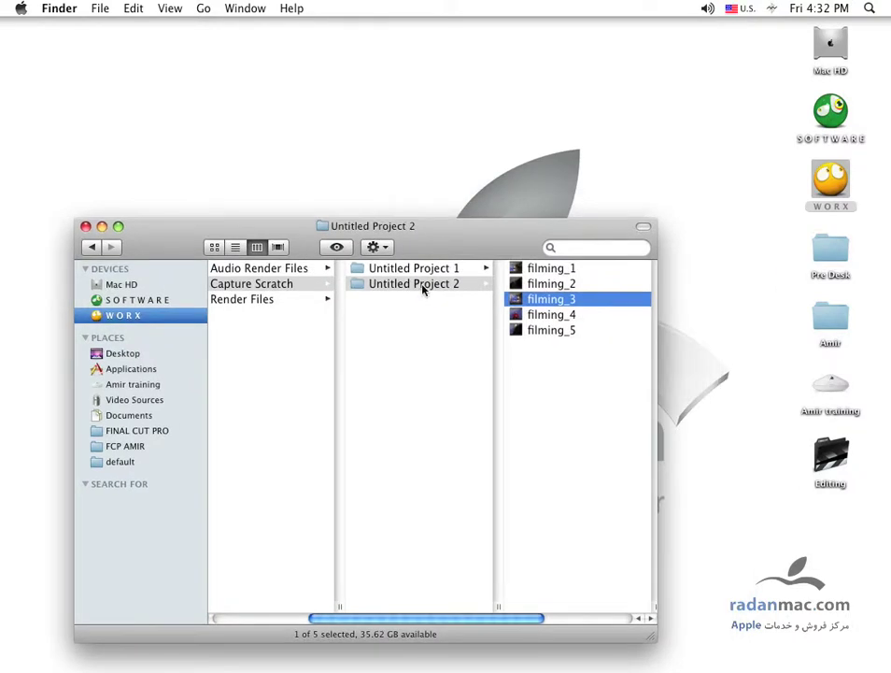
pyautogui.click(430, 268)
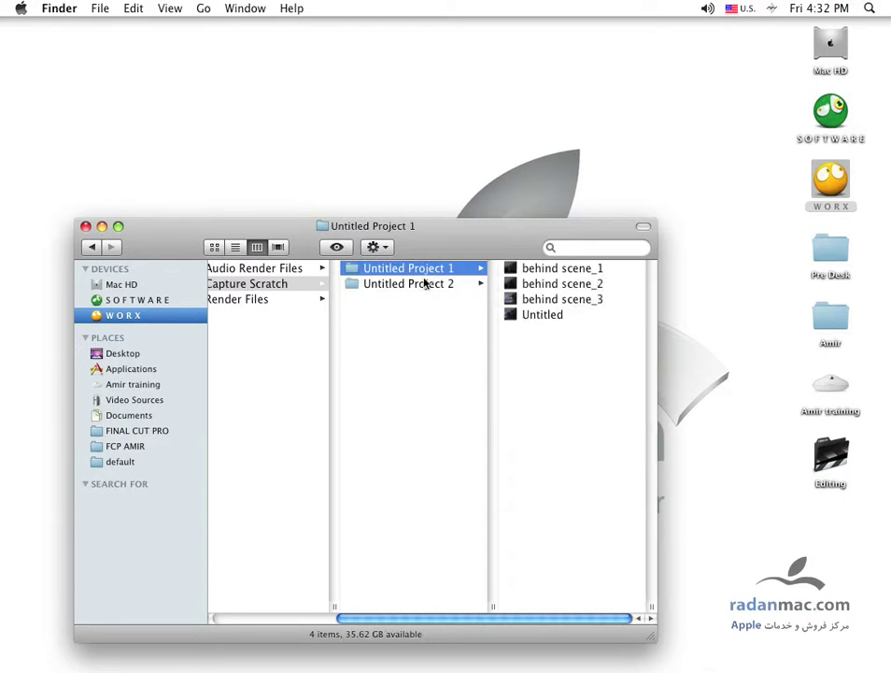
pyautogui.click(424, 283)
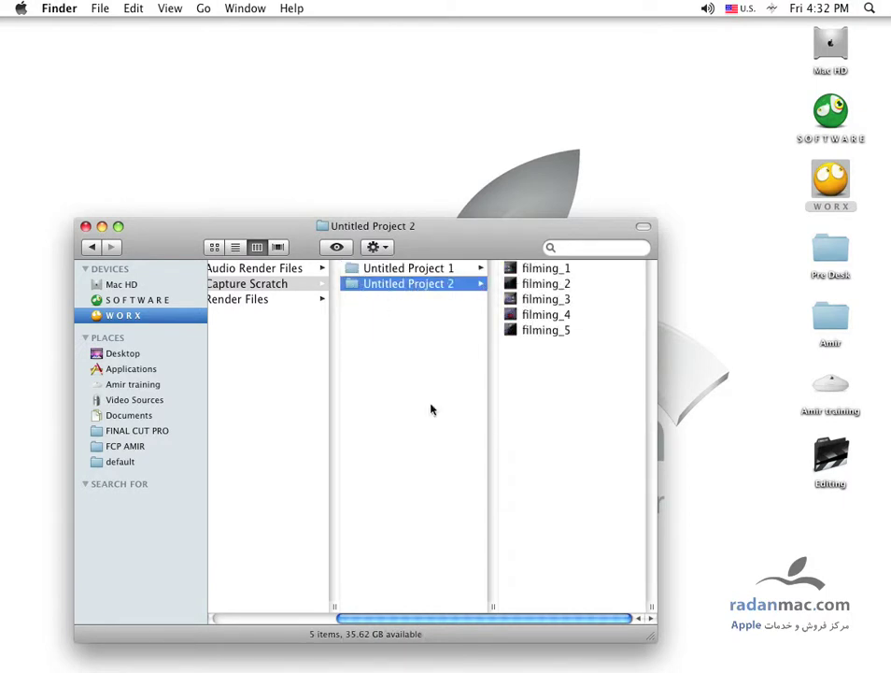
# Bring Finder forward, box-select filming_1–5 to recheck them, then return to Final Cut Pro
pyautogui.click(394, 647)
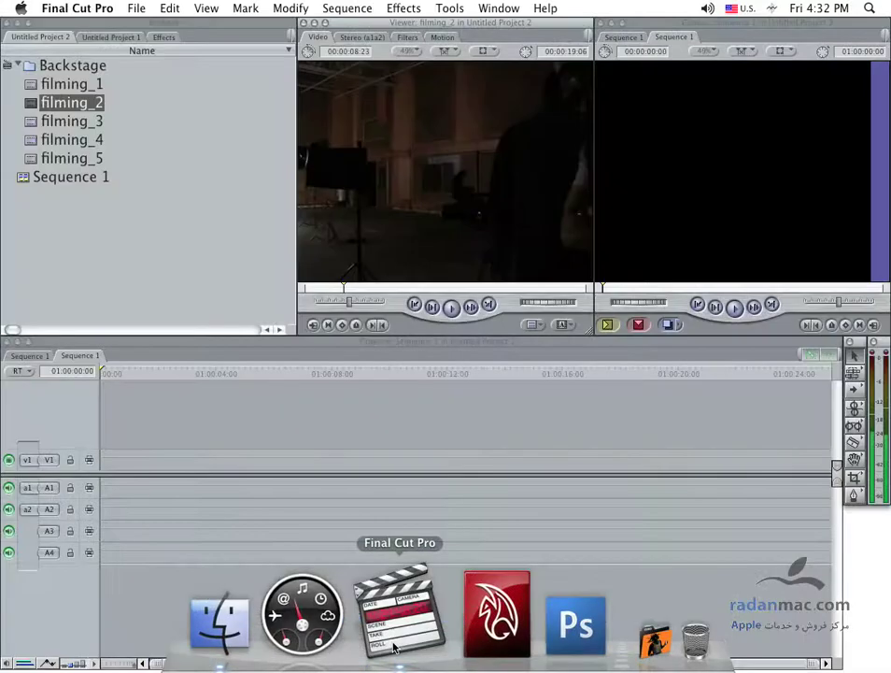
pyautogui.click(299, 615)
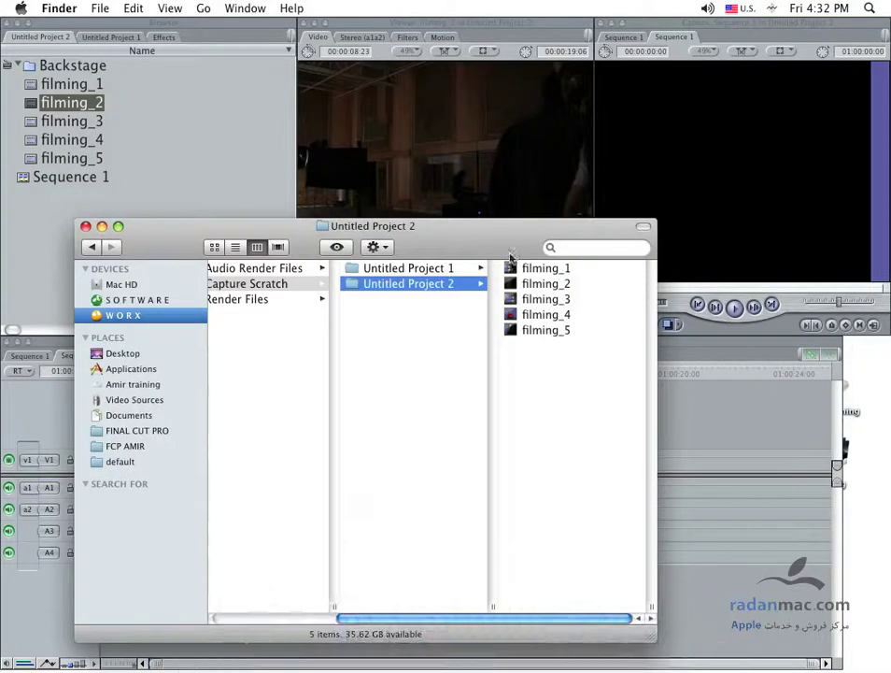
pyautogui.moveTo(447, 245); pyautogui.dragTo(500, 239)
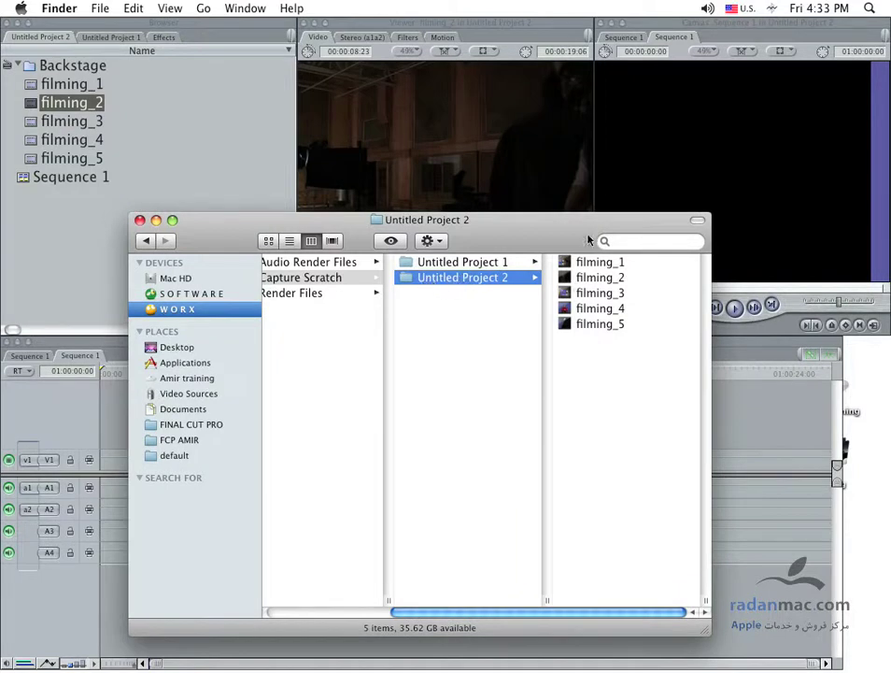
pyautogui.moveTo(488, 225); pyautogui.dragTo(513, 231)
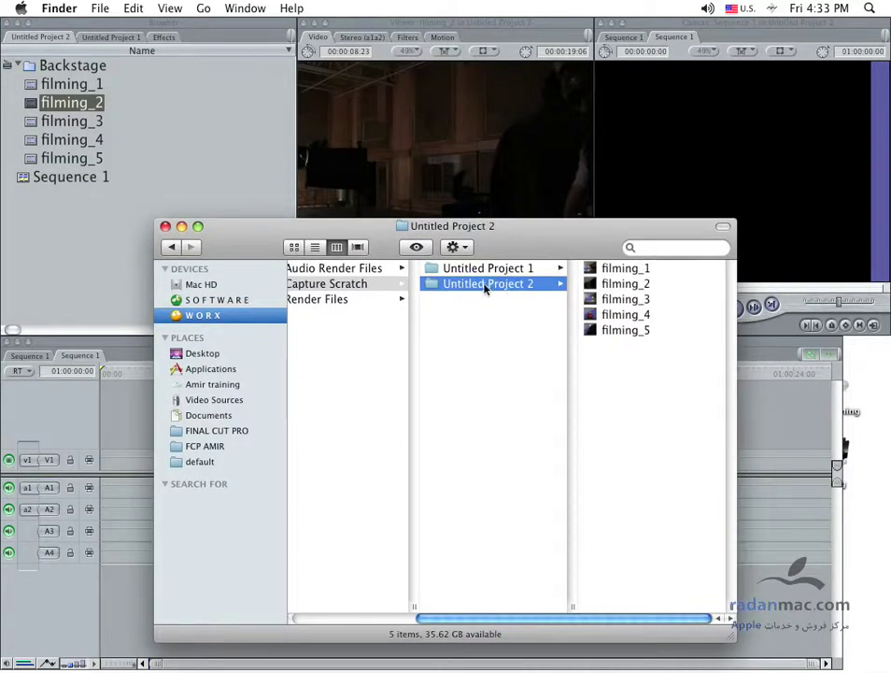
pyautogui.moveTo(635, 374)
pyautogui.mouseDown()
pyautogui.moveTo(595, 239)
pyautogui.moveTo(629, 246)
pyautogui.mouseUp()
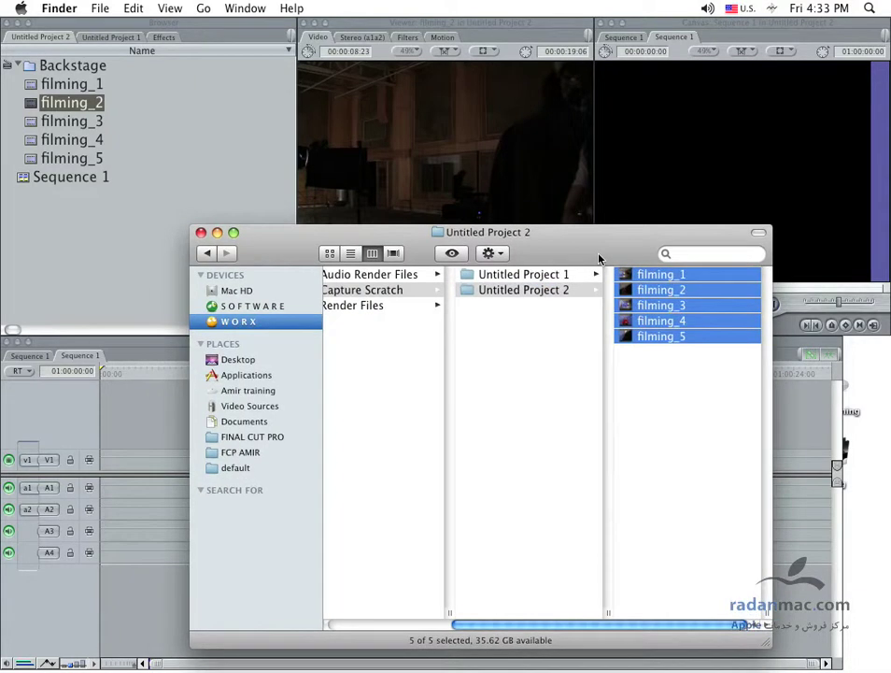
pyautogui.click(485, 292)
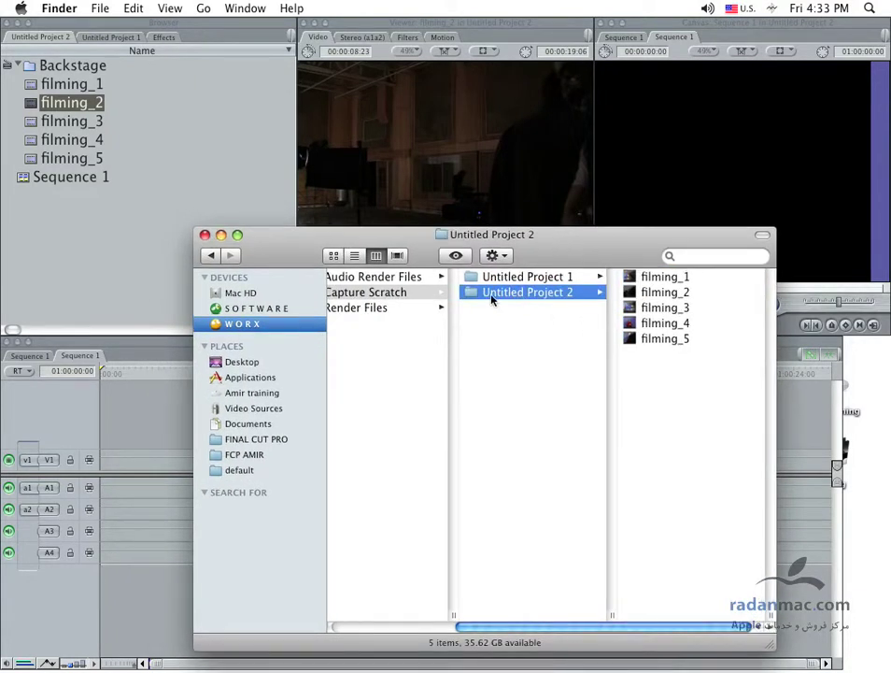
pyautogui.click(20, 39)
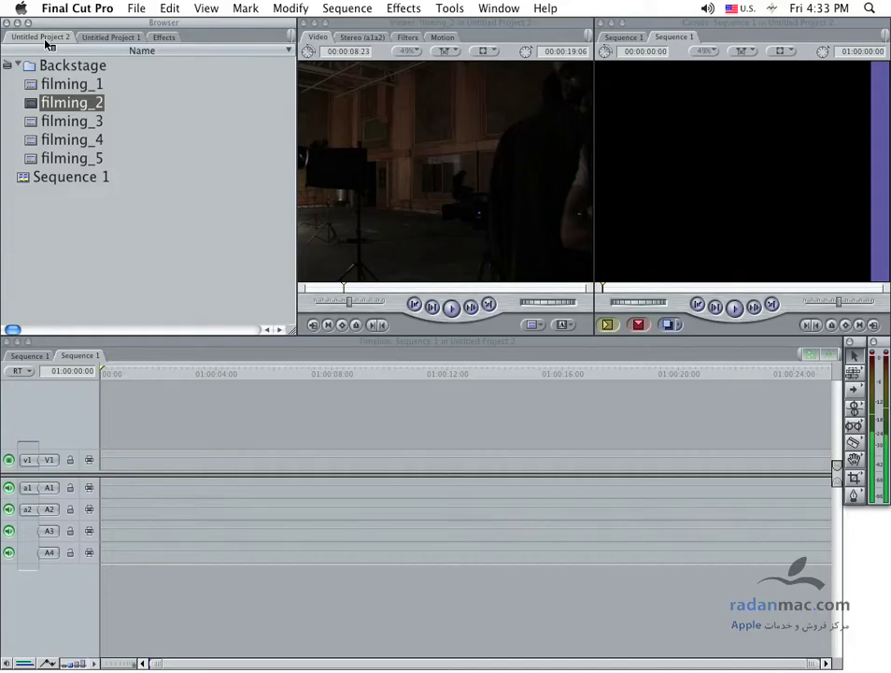
# Reopen Log and Capture with Cmd+8, logging clip filming_6 on reel 001 to Backstage
pyautogui.moveTo(463, 665)
pyautogui.press('super+8')
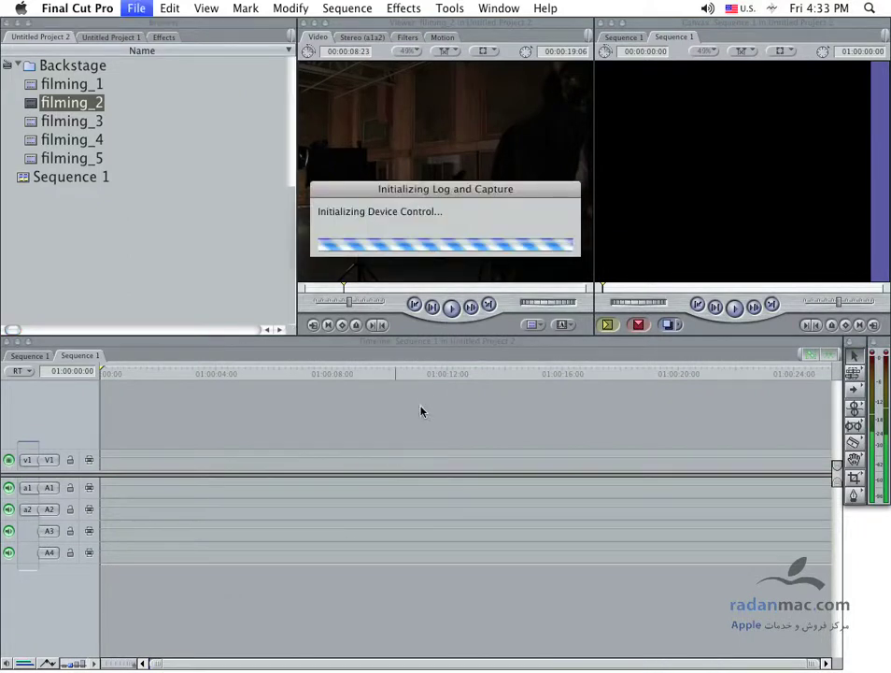
pyautogui.moveTo(430, 201); pyautogui.dragTo(318, 198)
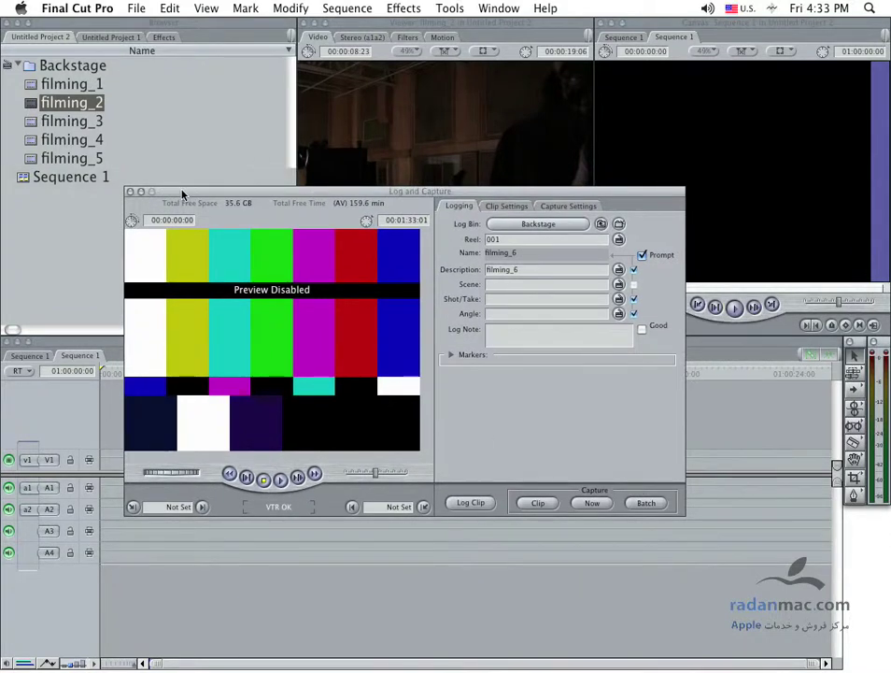
pyautogui.moveTo(183, 192); pyautogui.dragTo(276, 182)
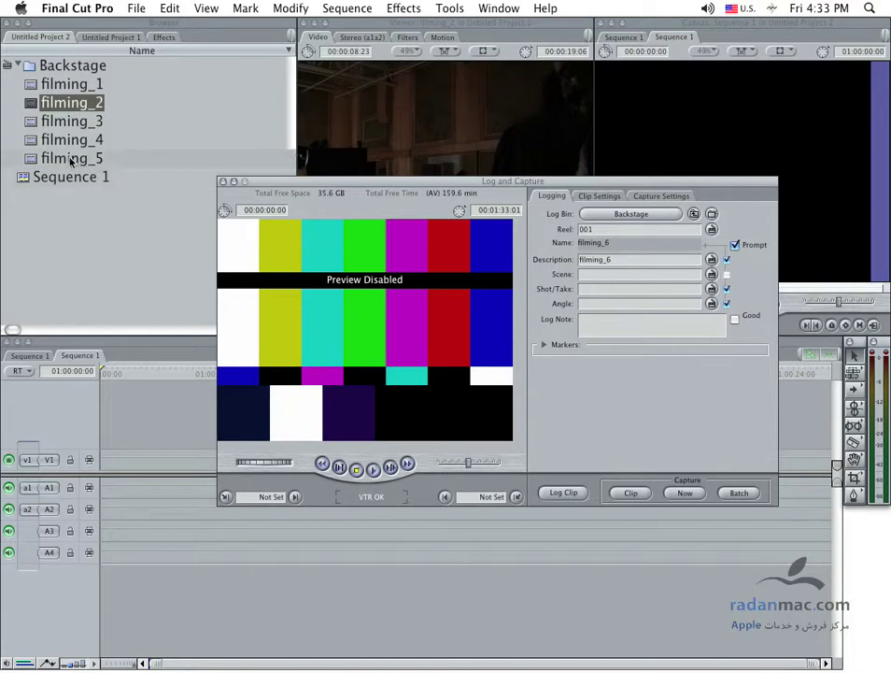
pyautogui.click(88, 159)
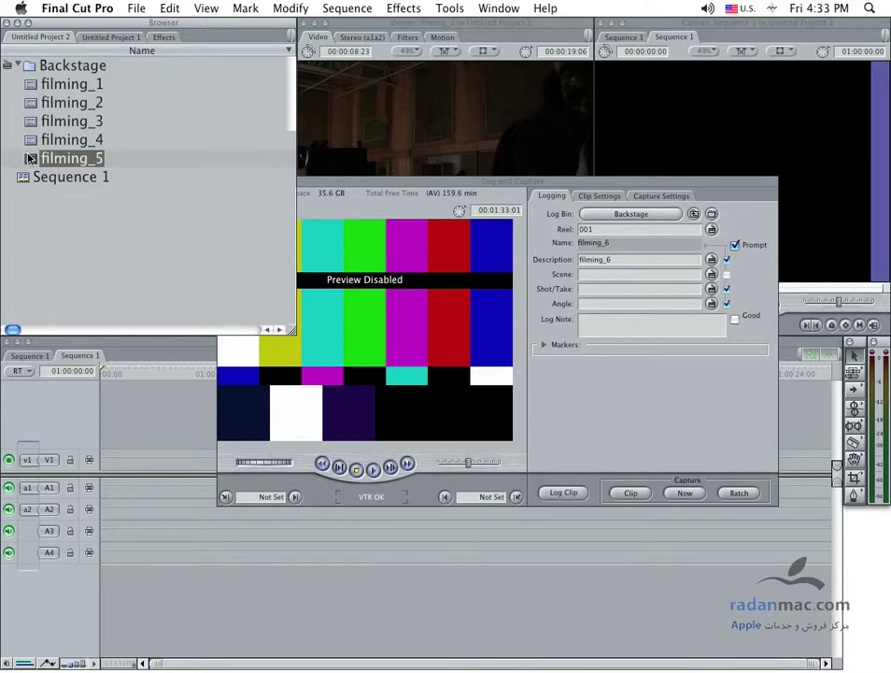
pyautogui.moveTo(381, 173); pyautogui.dragTo(421, 199)
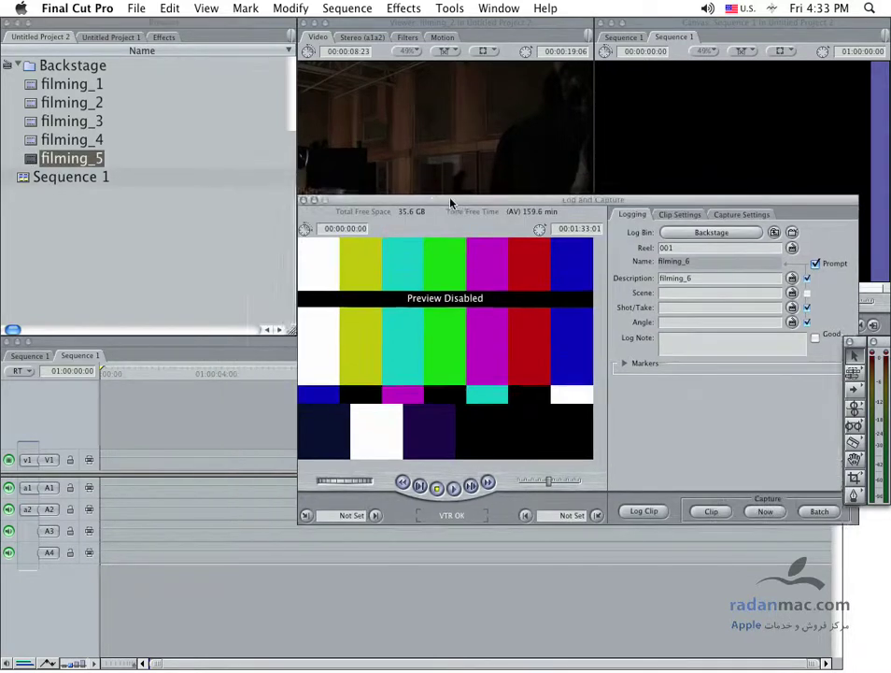
pyautogui.click(75, 159)
pyautogui.keyDown('shift'); pyautogui.click(65, 87); pyautogui.keyUp('shift')
pyautogui.click(141, 9)
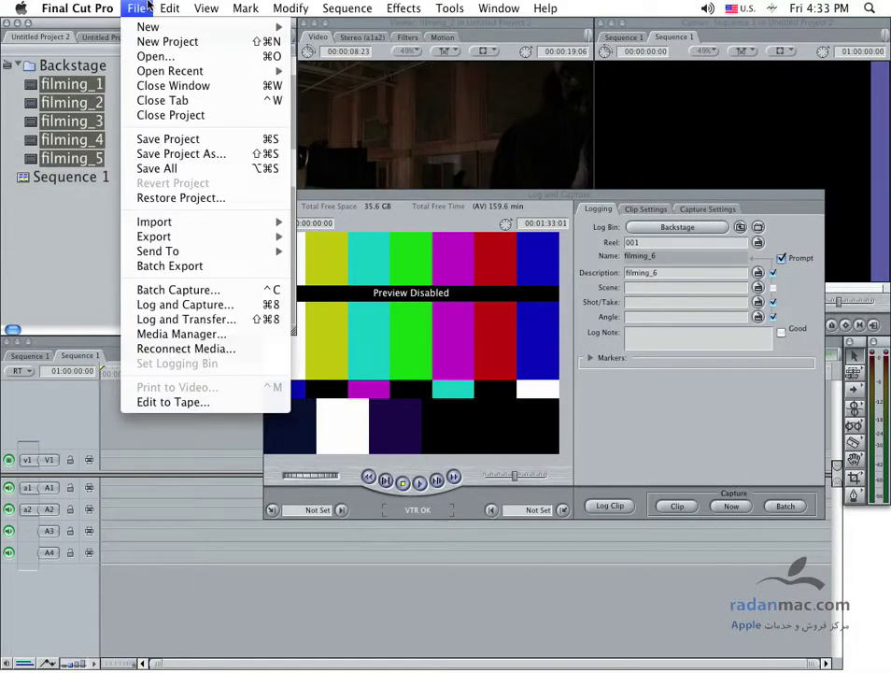
pyautogui.click(431, 195)
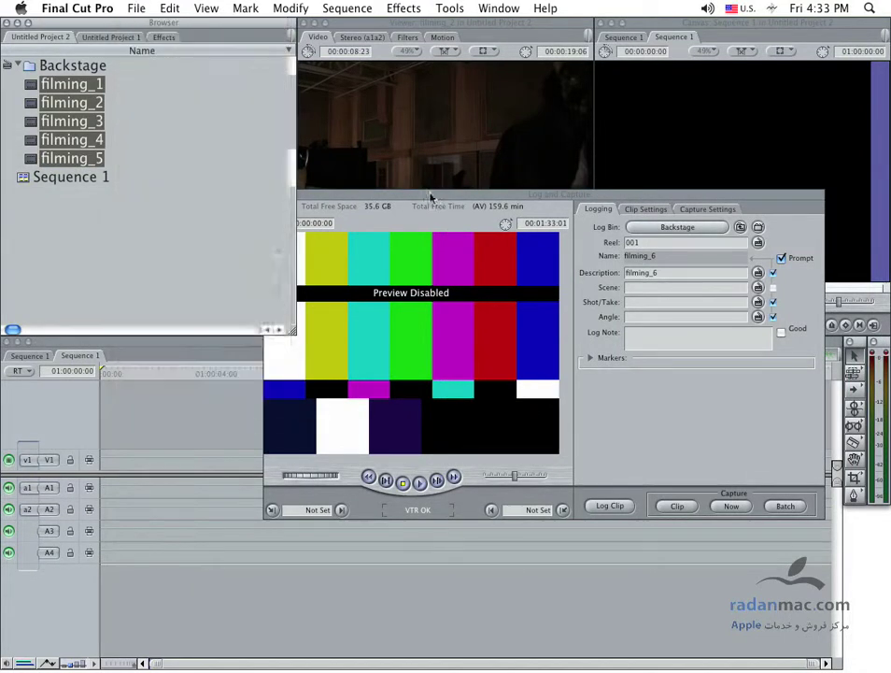
pyautogui.moveTo(437, 195); pyautogui.dragTo(413, 168)
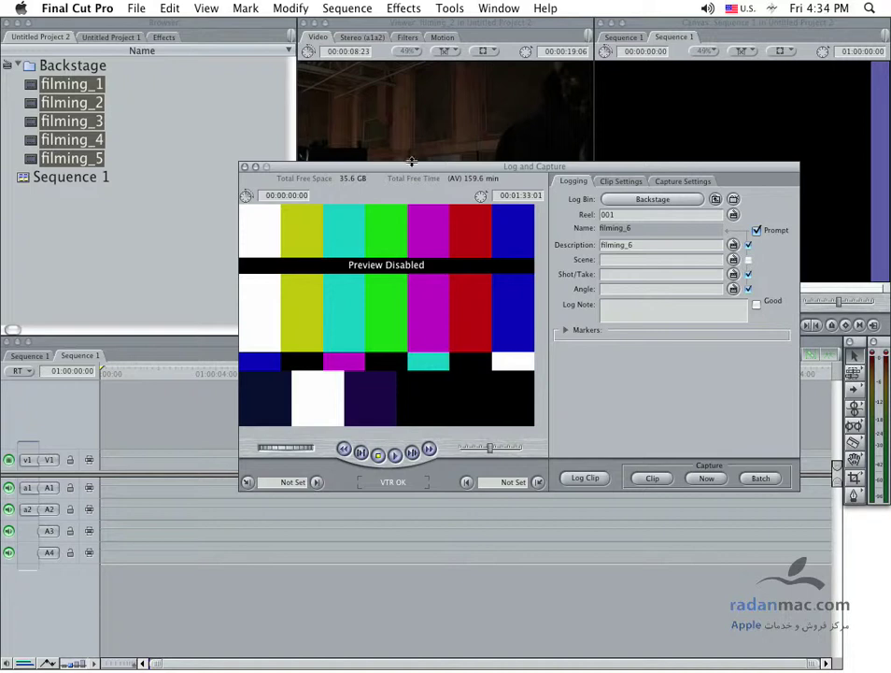
pyautogui.moveTo(407, 172); pyautogui.dragTo(380, 186)
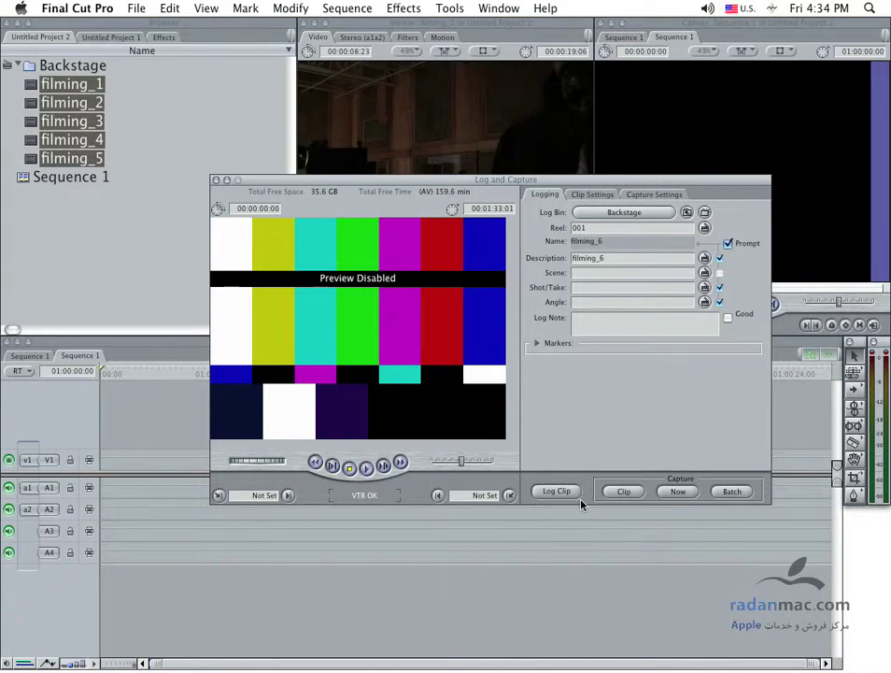
pyautogui.click(738, 493)
pyautogui.doubleClick(604, 259)
pyautogui.press('Tab')
pyautogui.moveTo(486, 187); pyautogui.dragTo(508, 148)
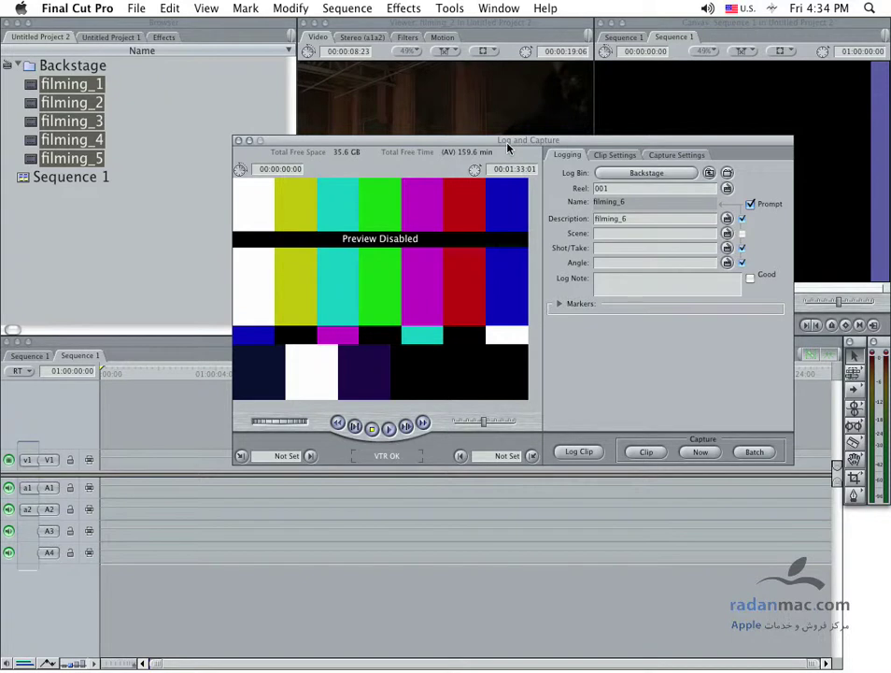
pyautogui.moveTo(507, 148)
pyautogui.mouseDown()
pyautogui.moveTo(541, 201)
pyautogui.moveTo(523, 189)
pyautogui.moveTo(513, 223)
pyautogui.mouseUp()
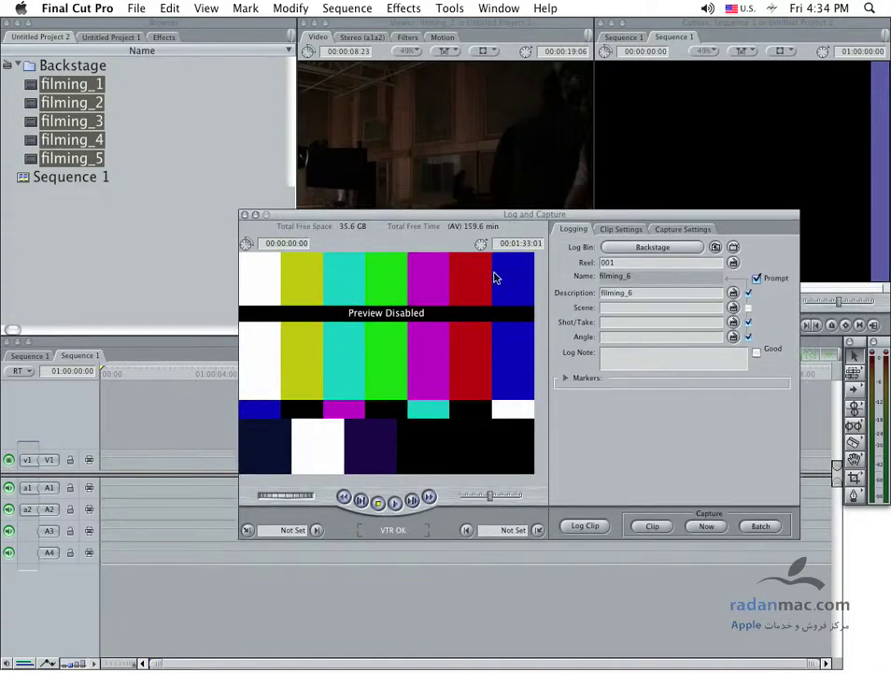
# Play the tape and stop it at 00:01:34:17 on the seated man against the blue screen
pyautogui.click(396, 509)
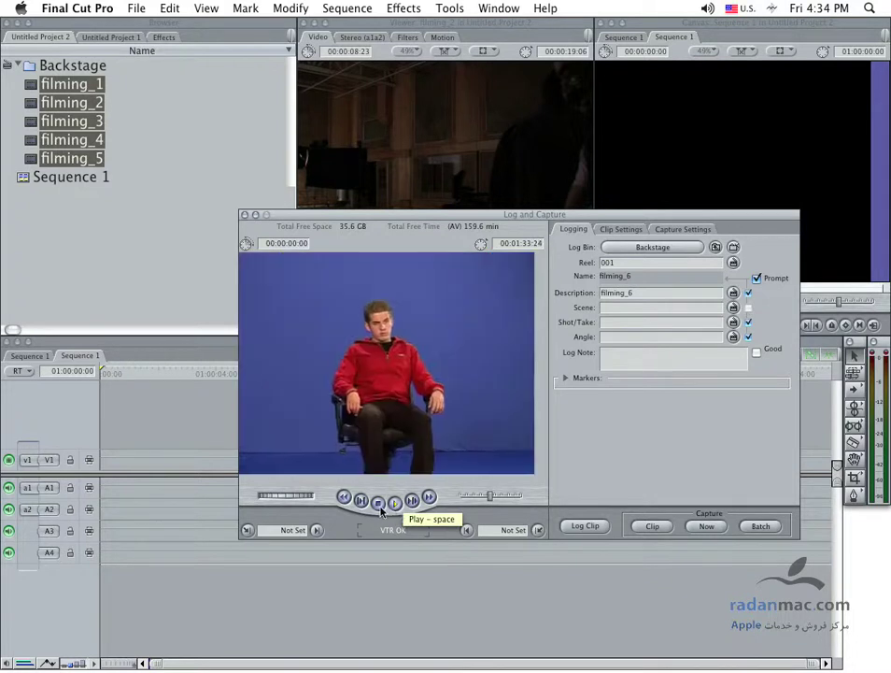
pyautogui.click(379, 506)
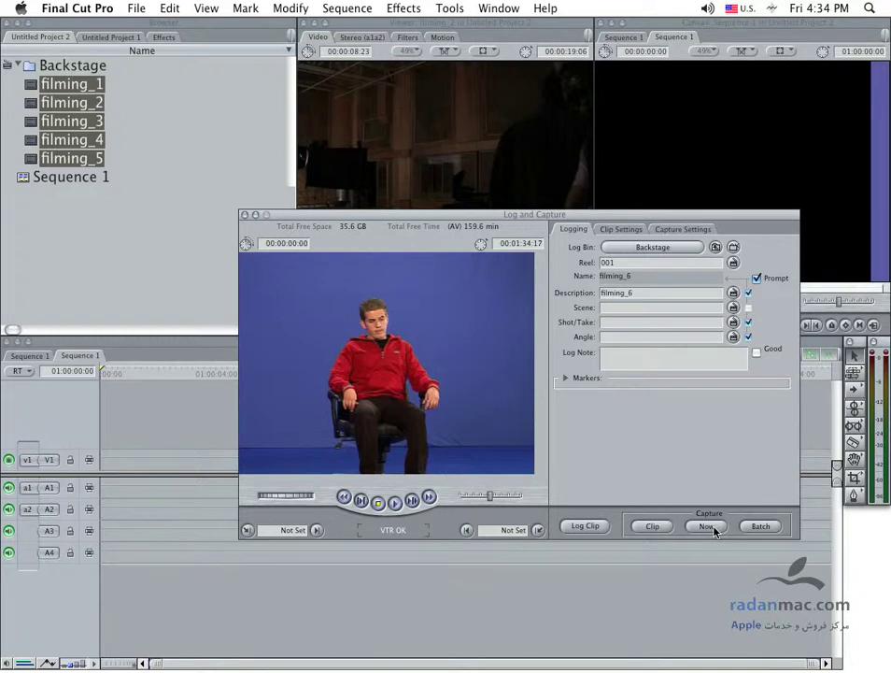
pyautogui.moveTo(401, 217)
pyautogui.mouseDown()
pyautogui.moveTo(406, 225)
pyautogui.moveTo(395, 218)
pyautogui.mouseUp()
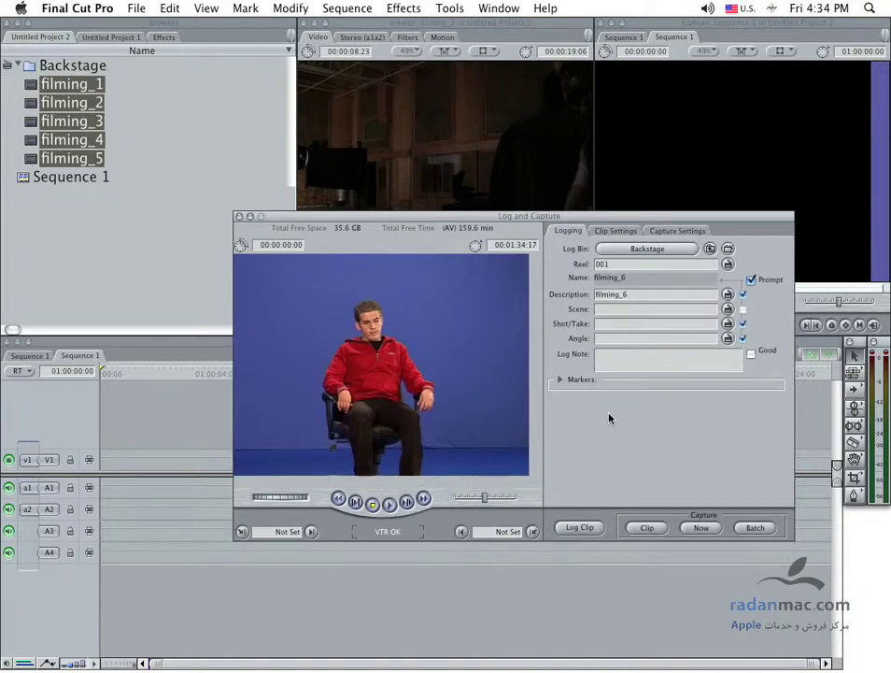